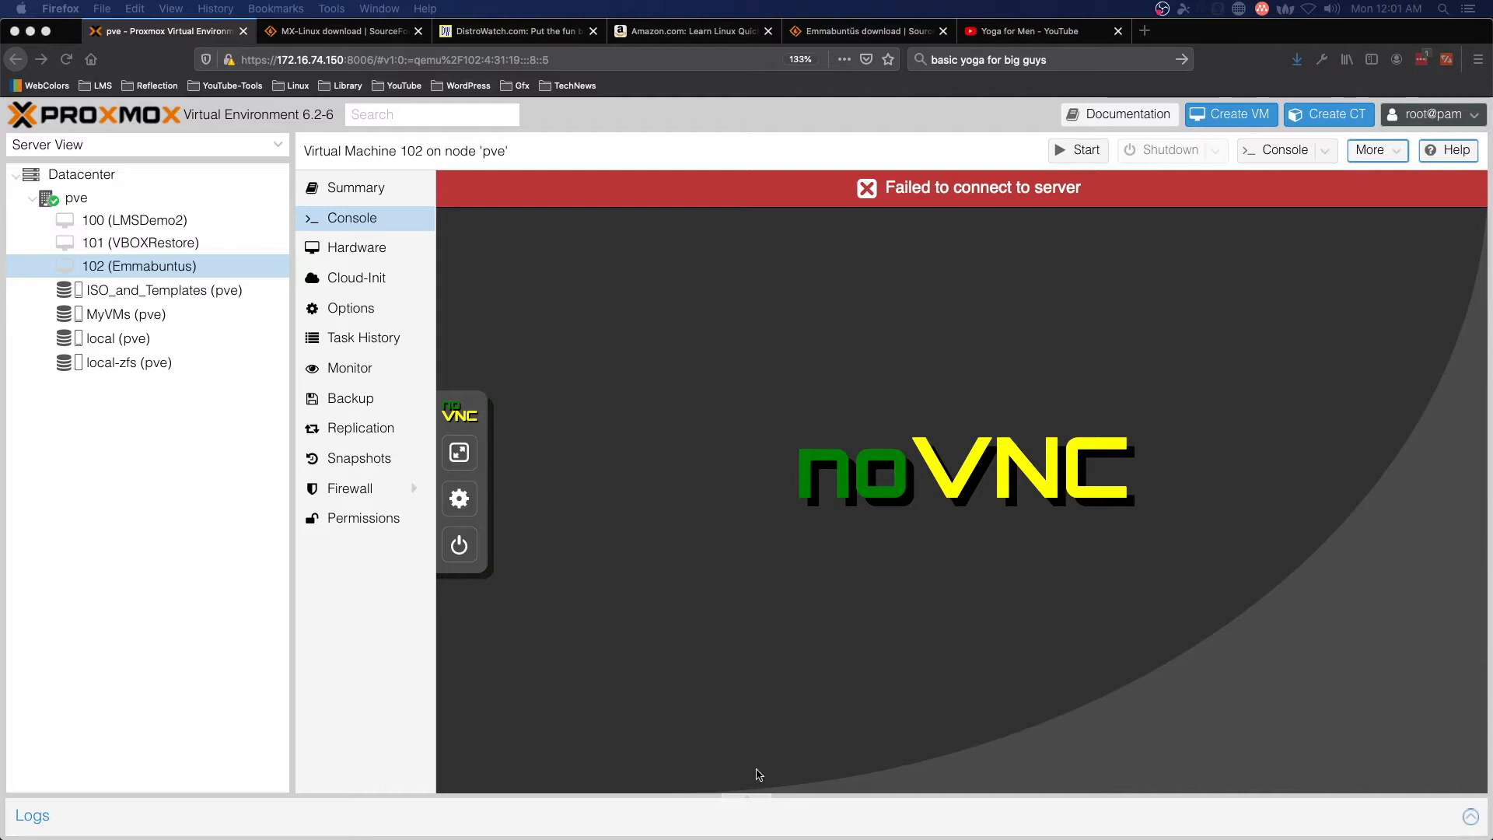
- Start a new VM on node pve and name it RestoreEmmabuntus
{"action": "left_click", "coordinate": [66, 205]}
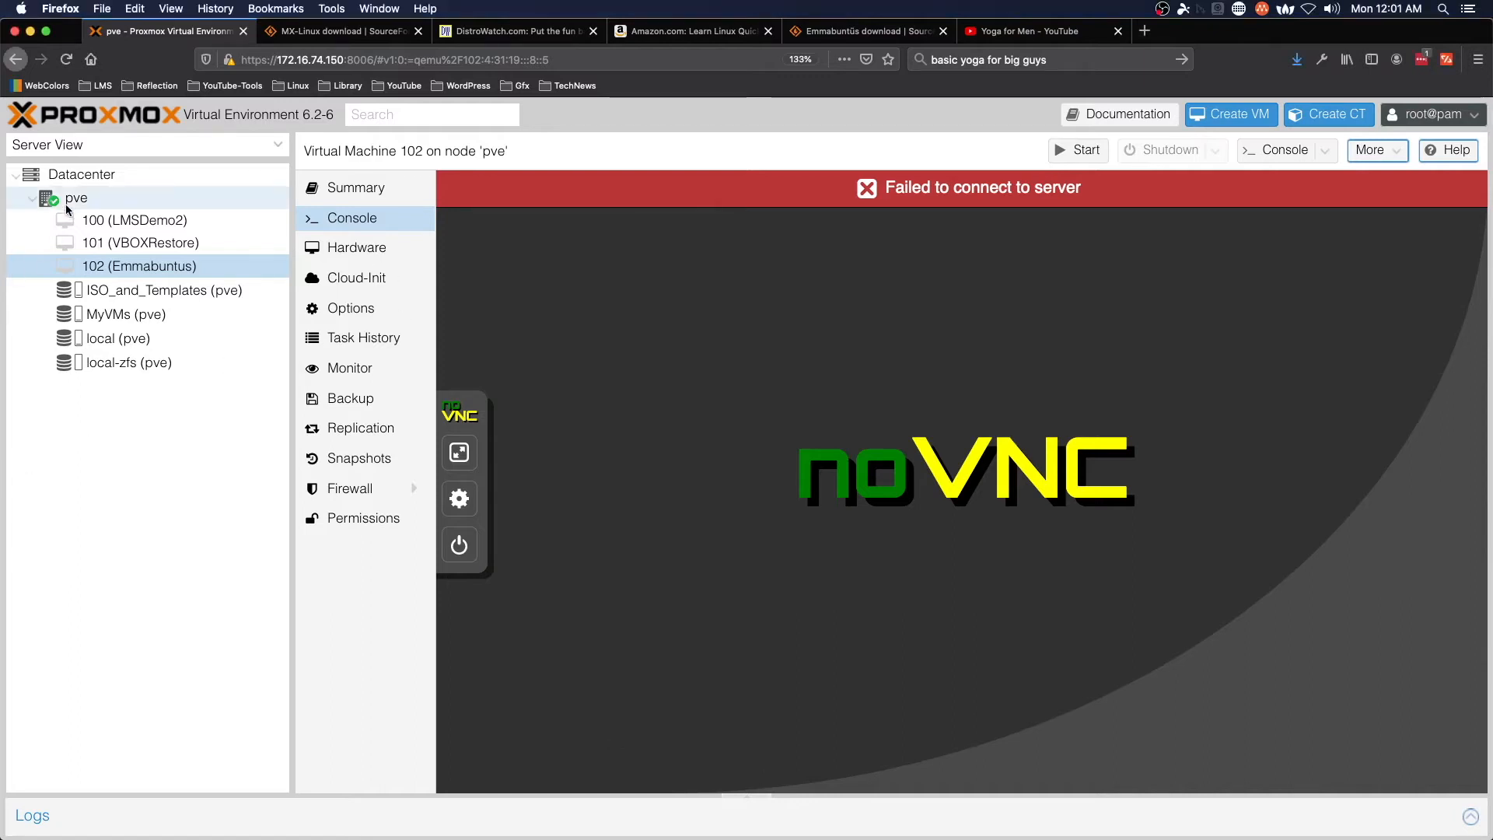
{"action": "right_click", "coordinate": [68, 205]}
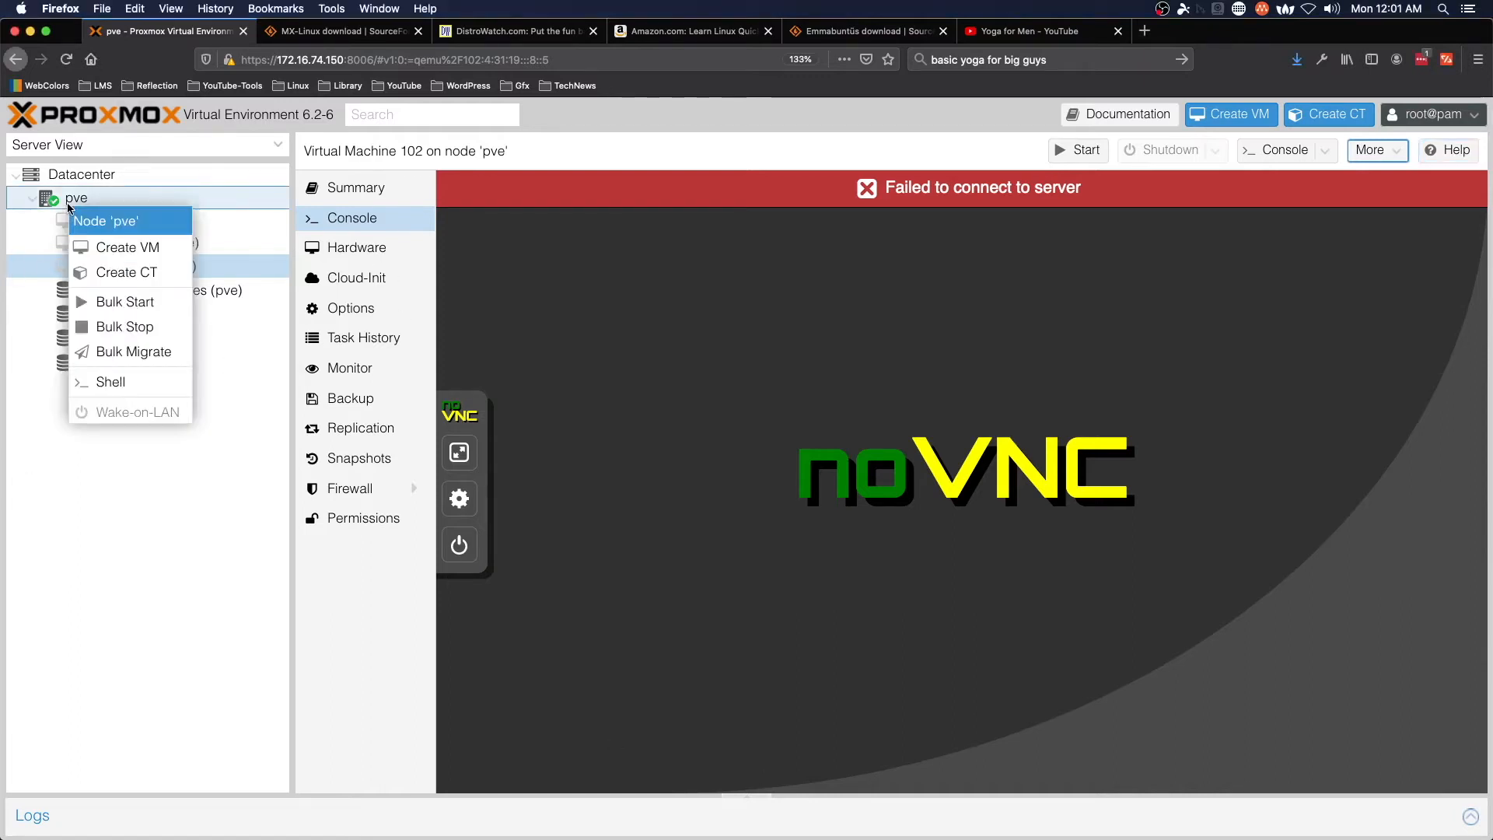
{"action": "left_click", "coordinate": [123, 247]}
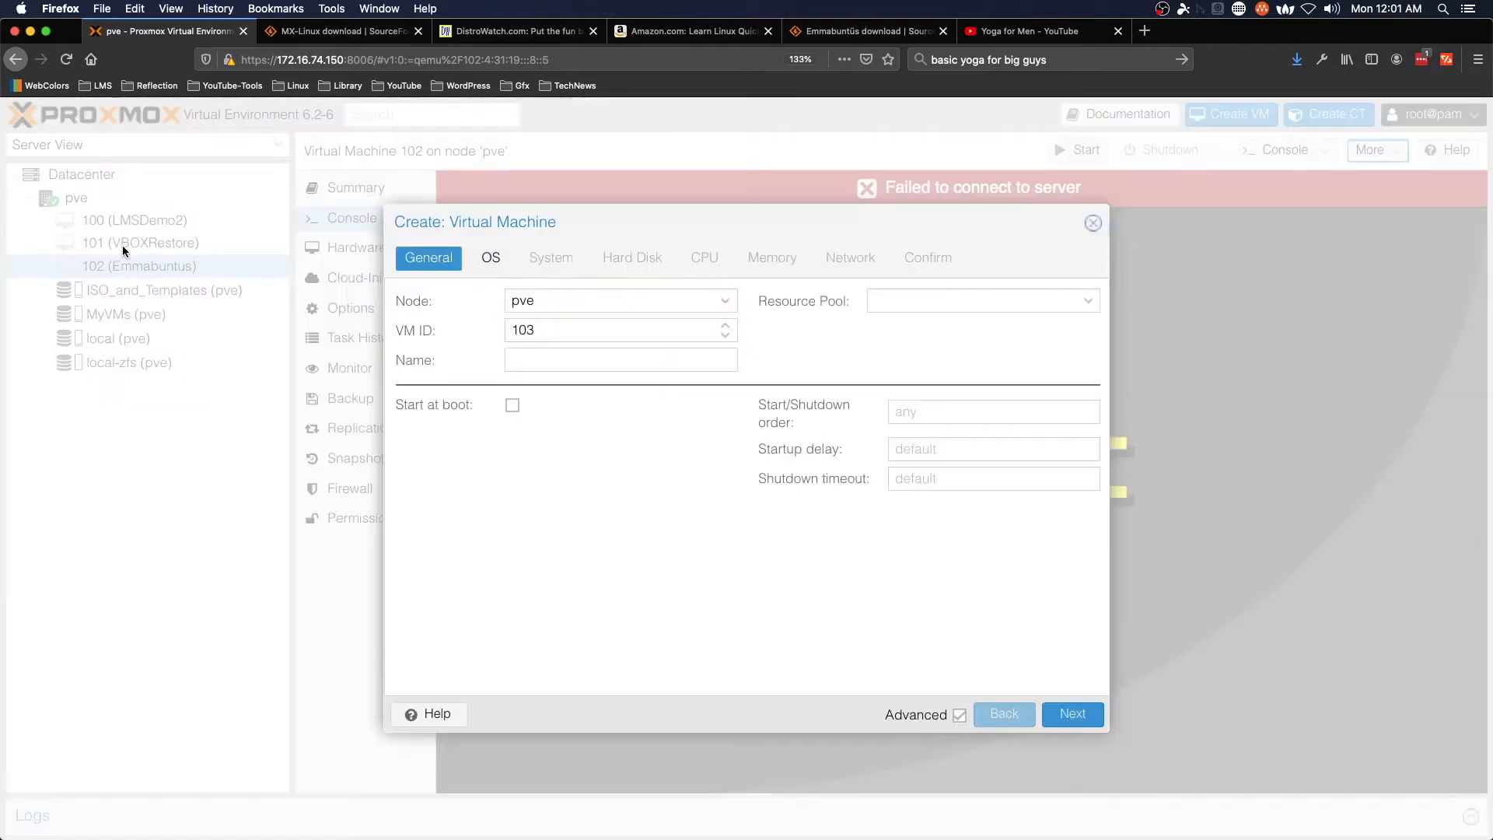
{"action": "left_click", "coordinate": [633, 357]}
{"action": "type", "text": "RestoreEmmabuntus"}
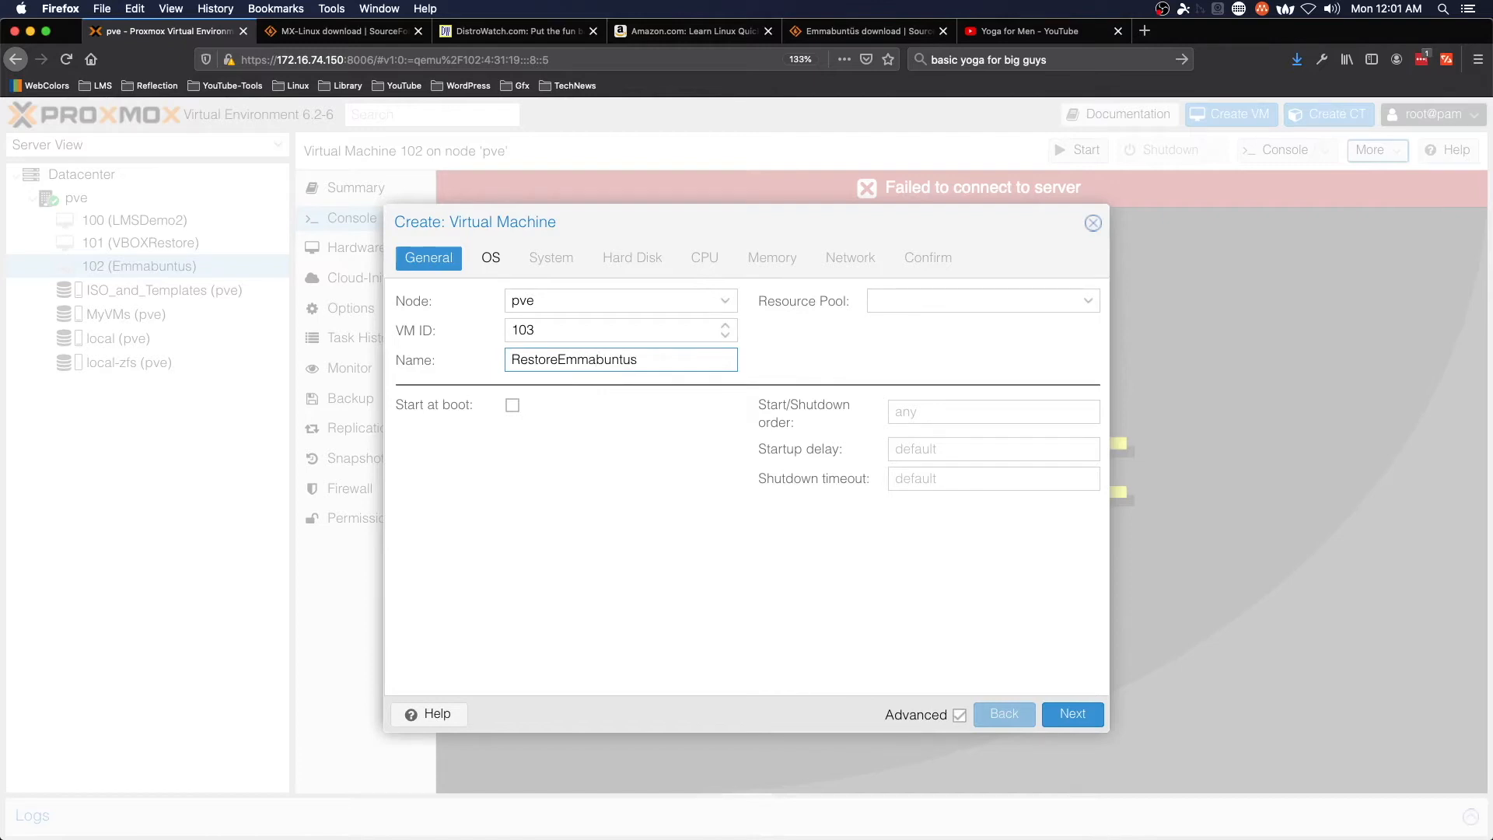
- Select rescuezilla-1.0.6-64bit.iso as the boot image and advance to the hard disk settings
{"action": "left_click", "coordinate": [1073, 713]}
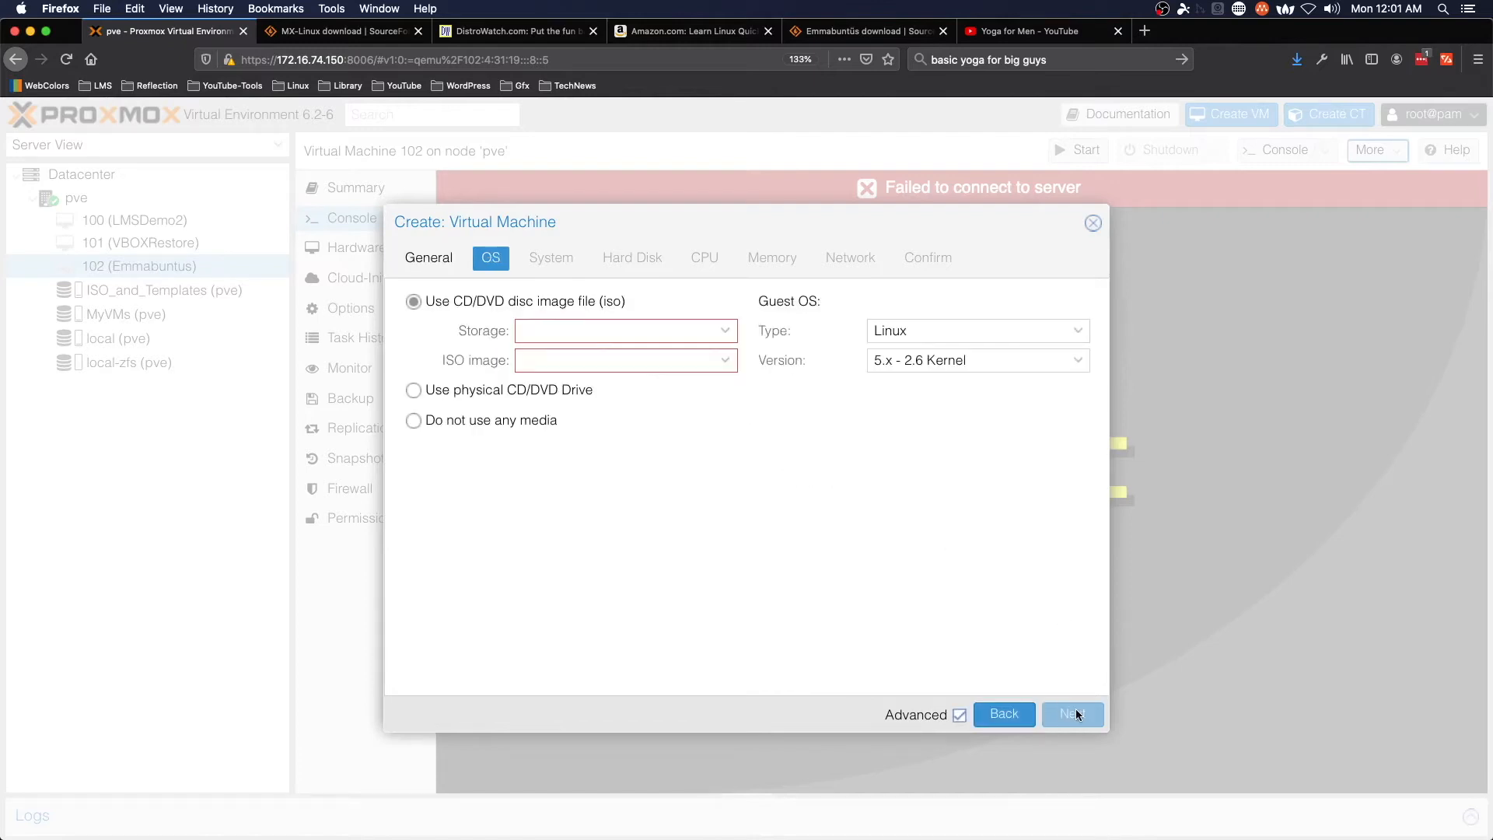
{"action": "left_click", "coordinate": [725, 360]}
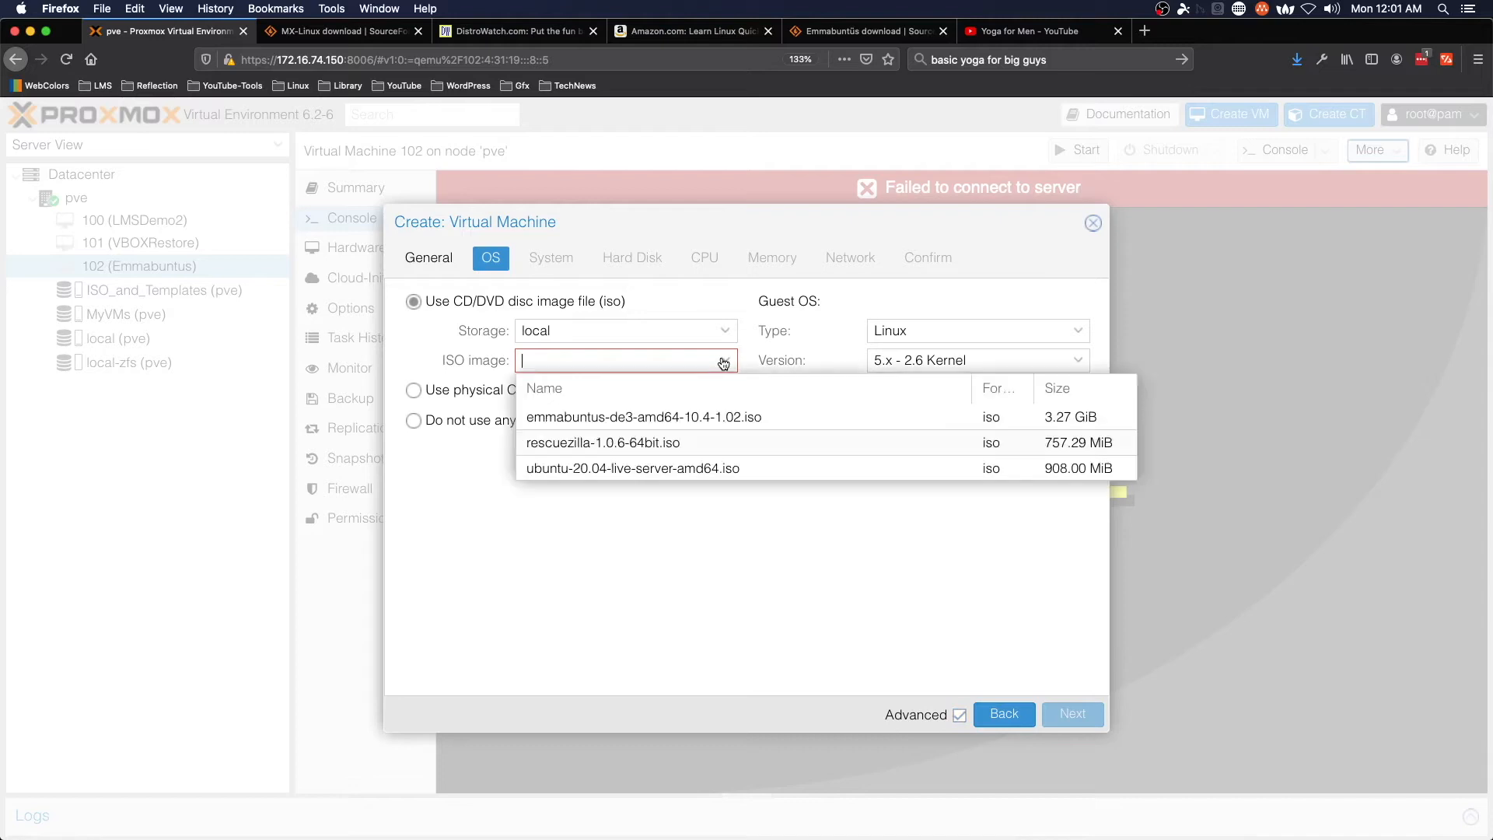
{"action": "left_click", "coordinate": [666, 445]}
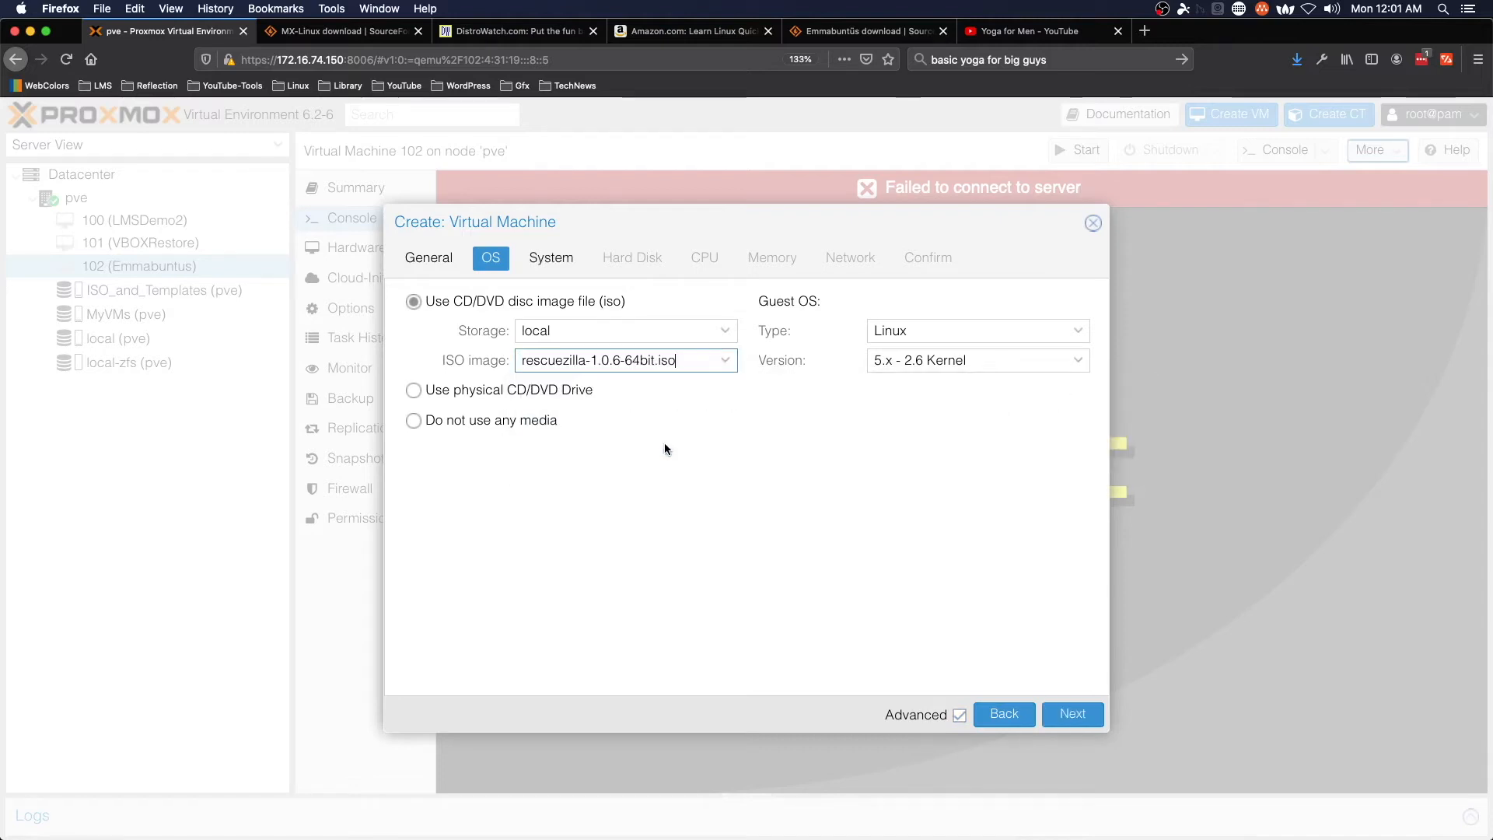
{"action": "left_click", "coordinate": [1075, 727]}
{"action": "left_click", "coordinate": [1076, 727]}
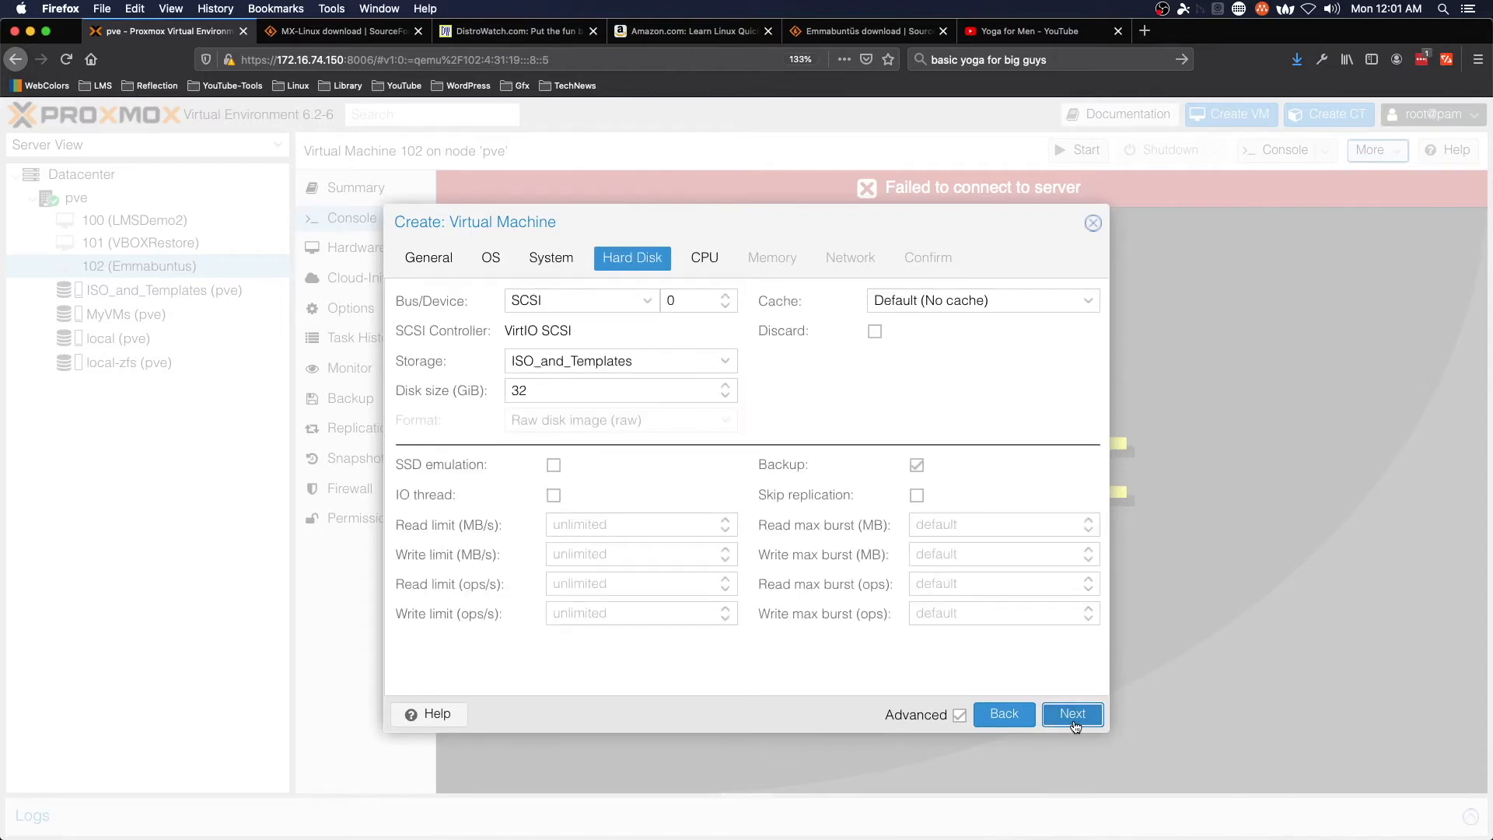
- Set the disk size to 40 GiB and the CPU cores to 2
{"action": "double_click", "coordinate": [660, 390]}
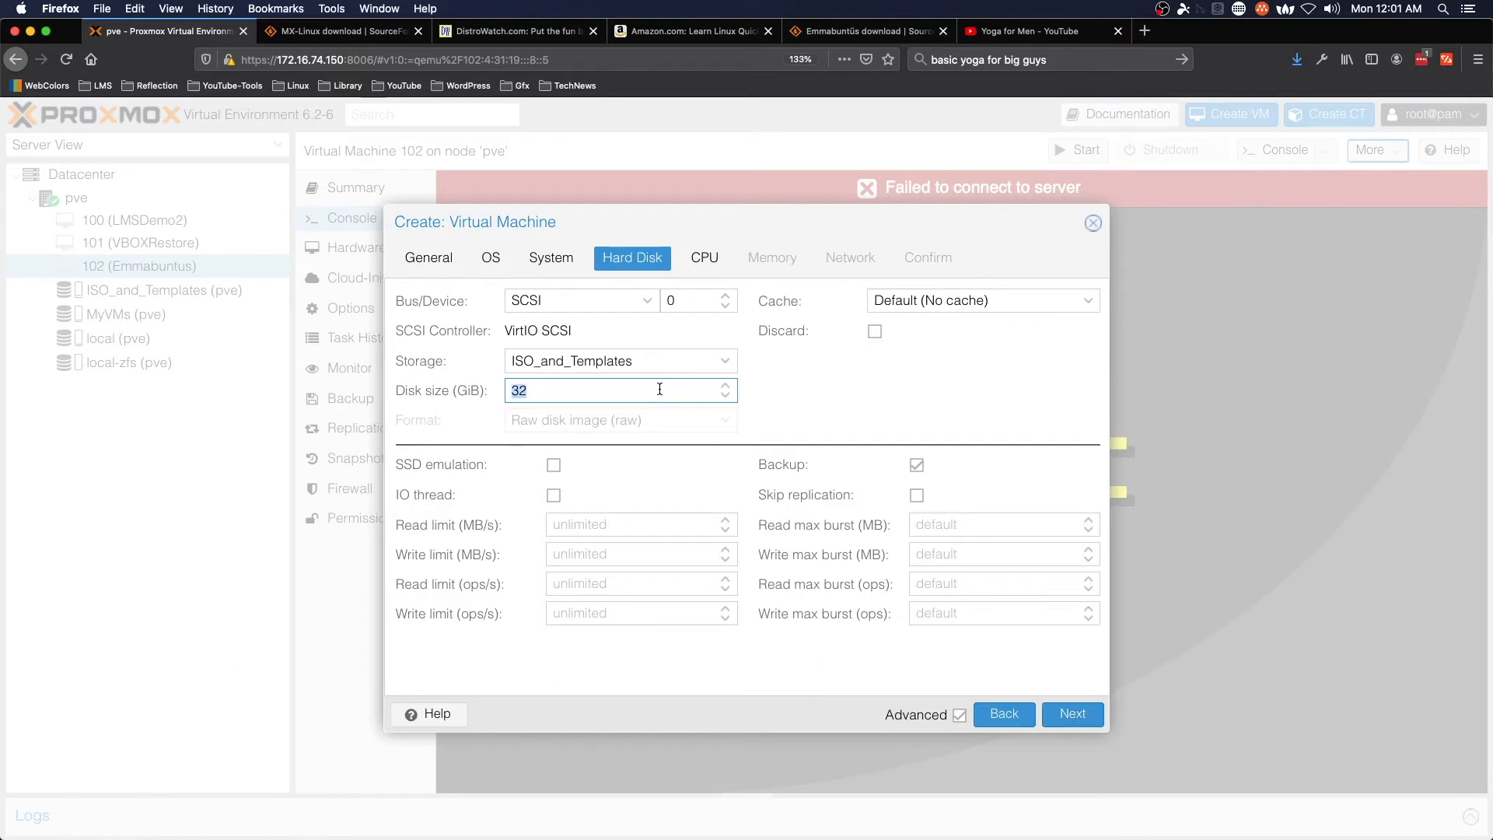
{"action": "type", "text": "40"}
{"action": "left_click", "coordinate": [1072, 714]}
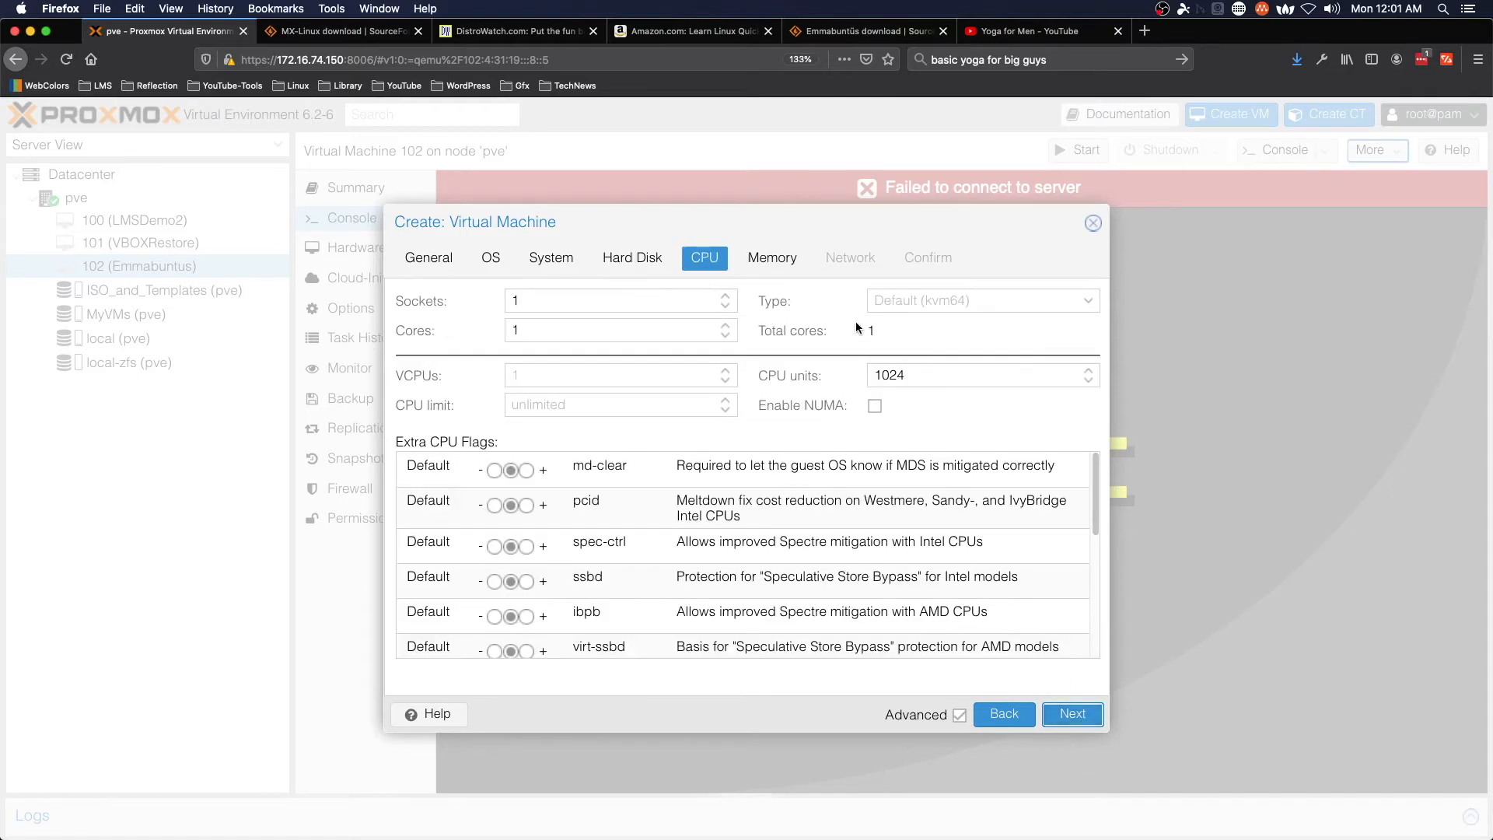
{"action": "left_click", "coordinate": [725, 326]}
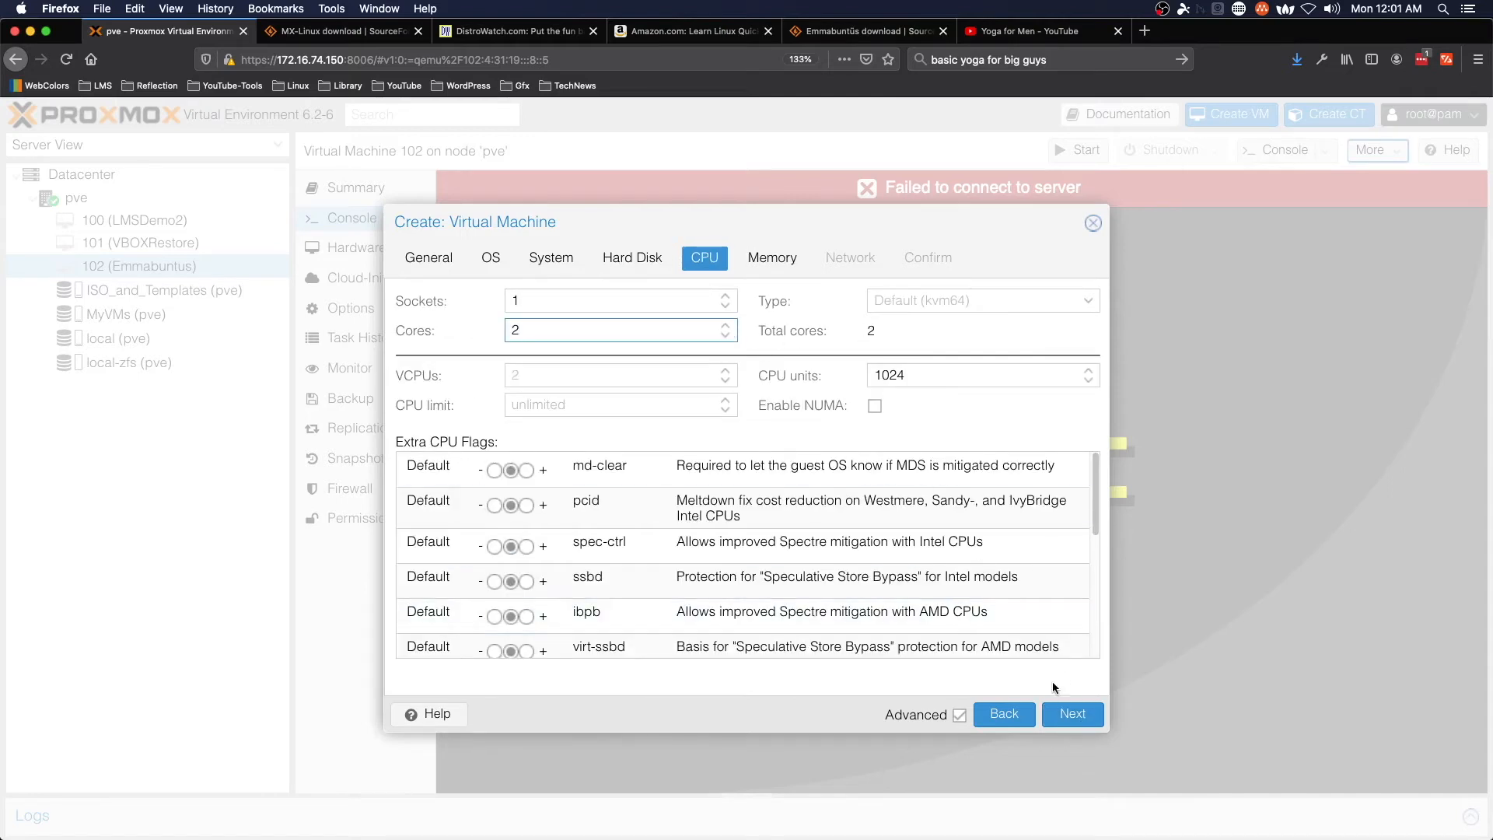
- Keep the default memory and network, enable Start after created, and create the VM
{"action": "left_click", "coordinate": [1072, 714]}
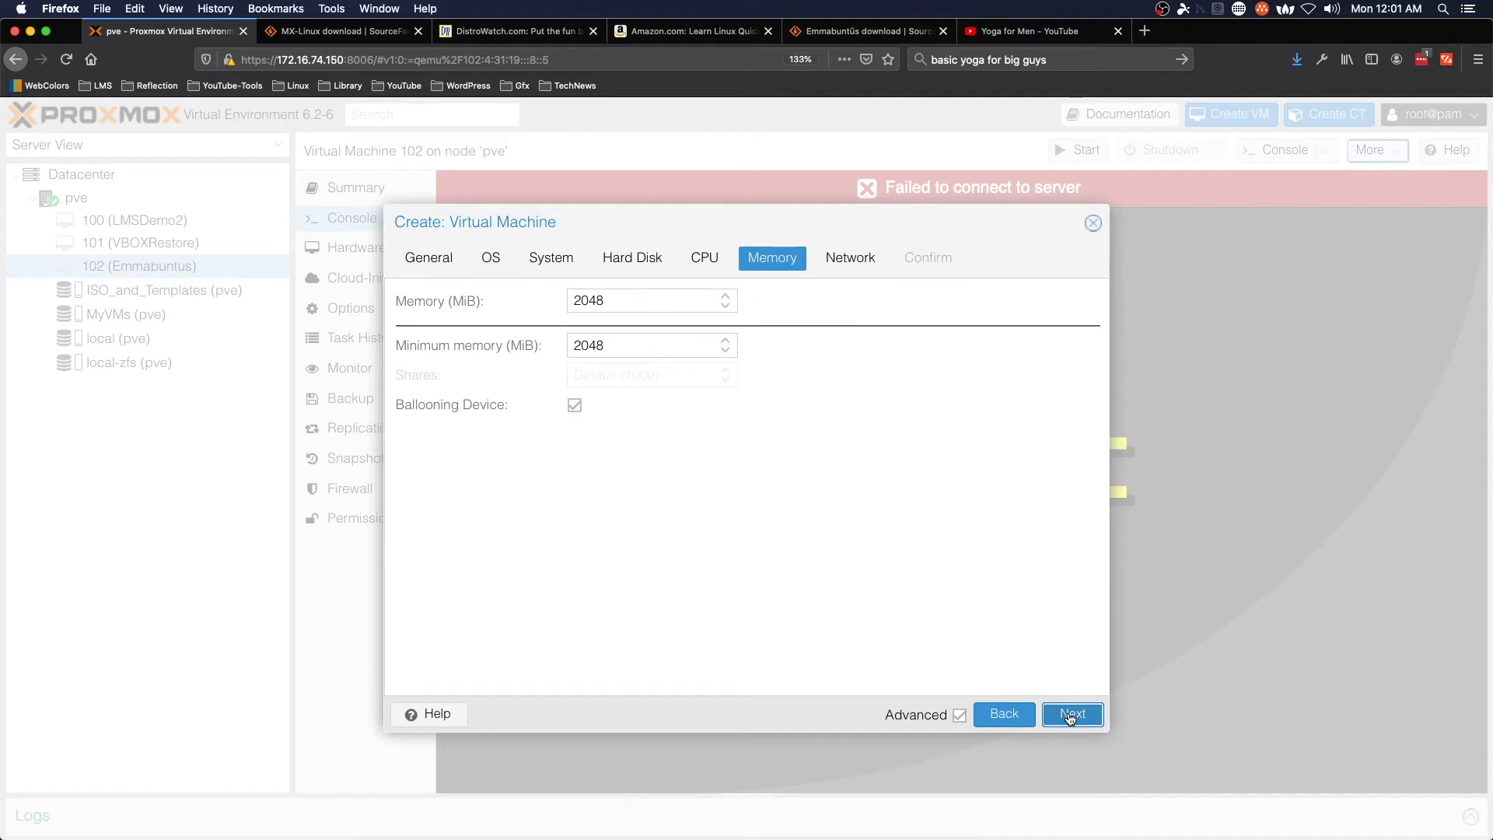
{"action": "left_click", "coordinate": [1083, 716]}
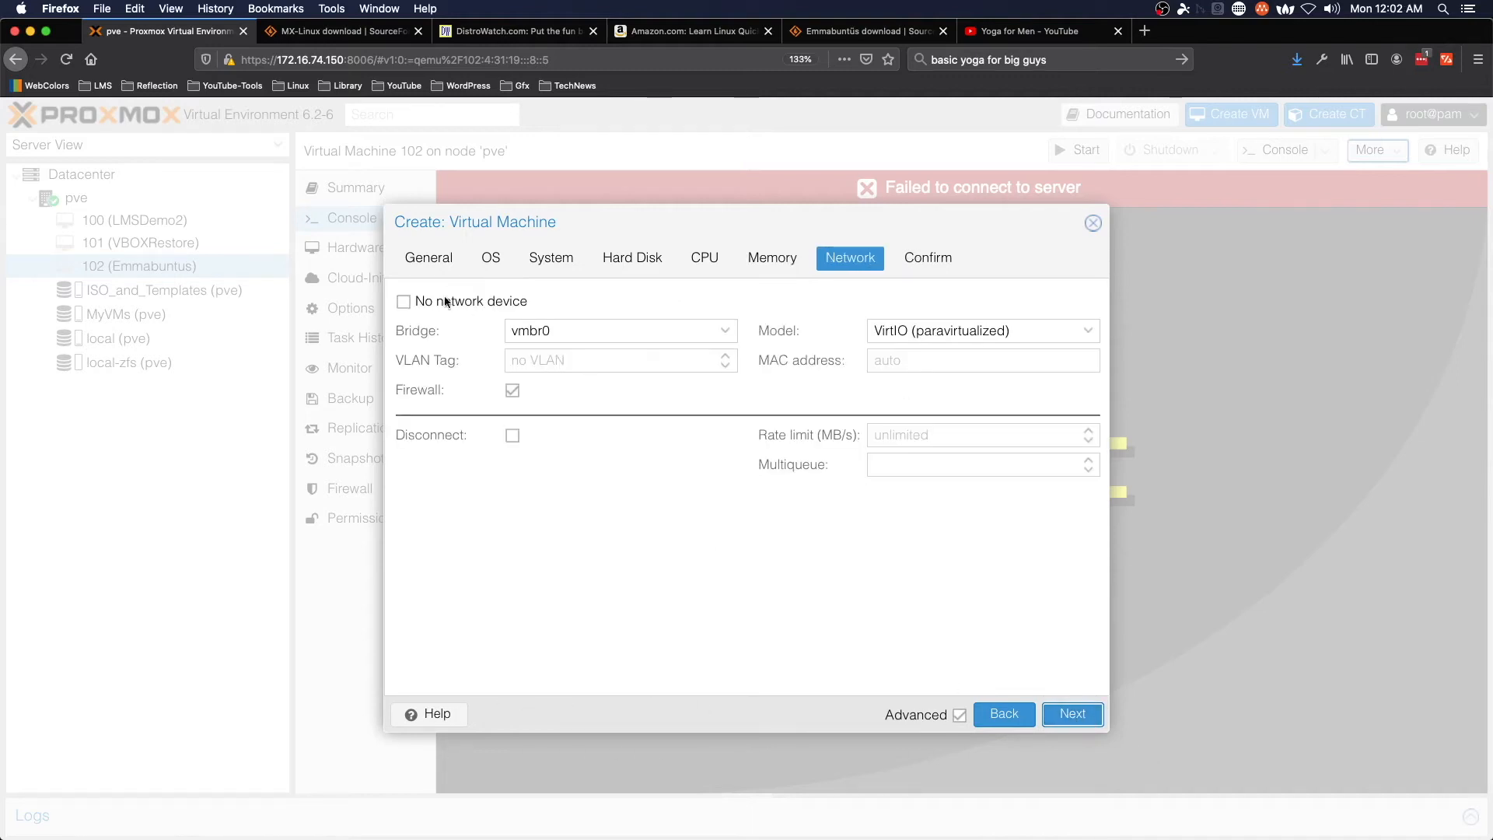
{"action": "left_click", "coordinate": [1074, 722]}
{"action": "left_click", "coordinate": [479, 673]}
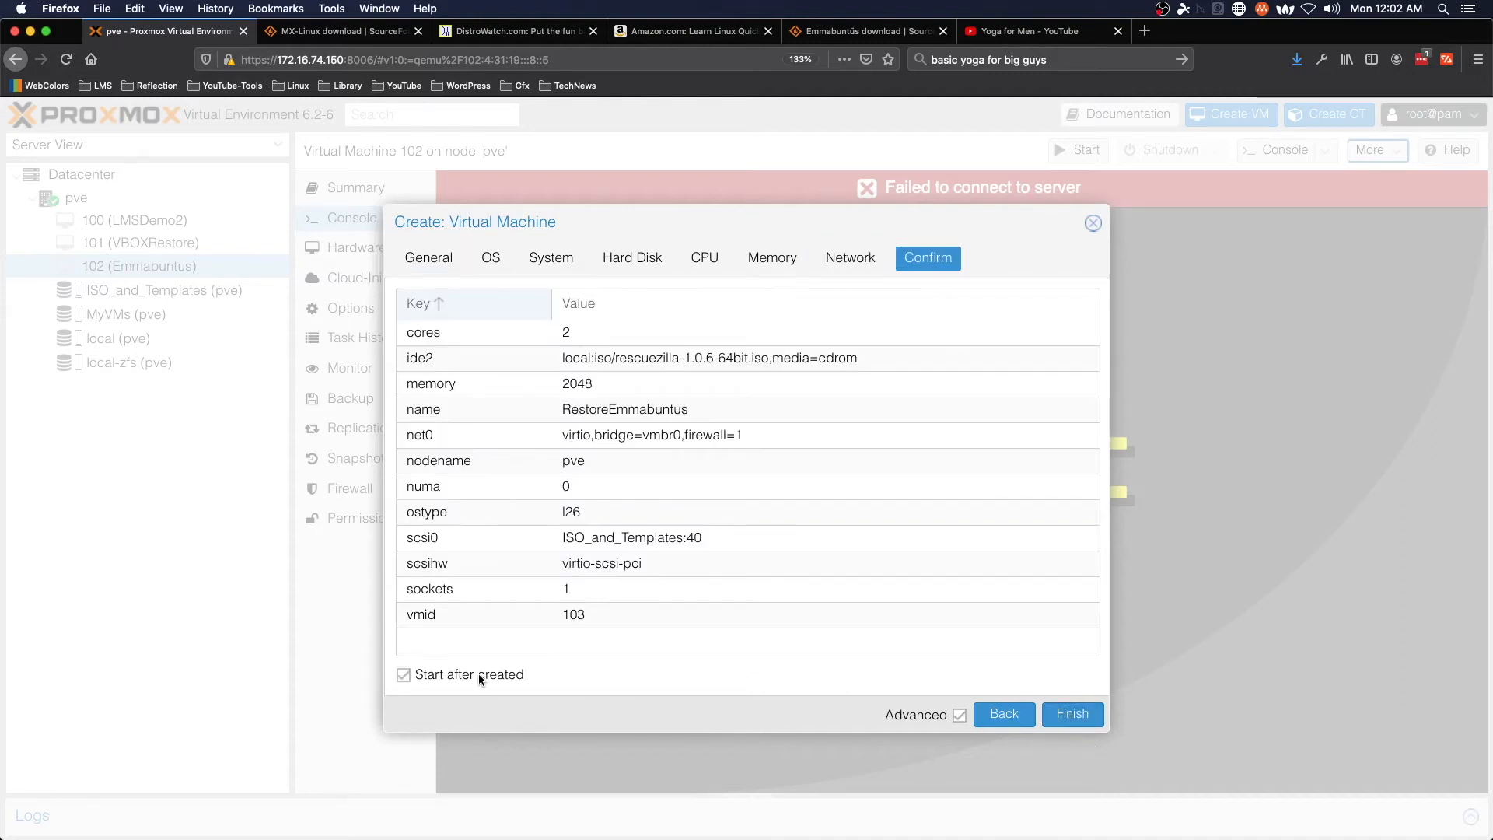
{"action": "left_click", "coordinate": [1074, 714]}
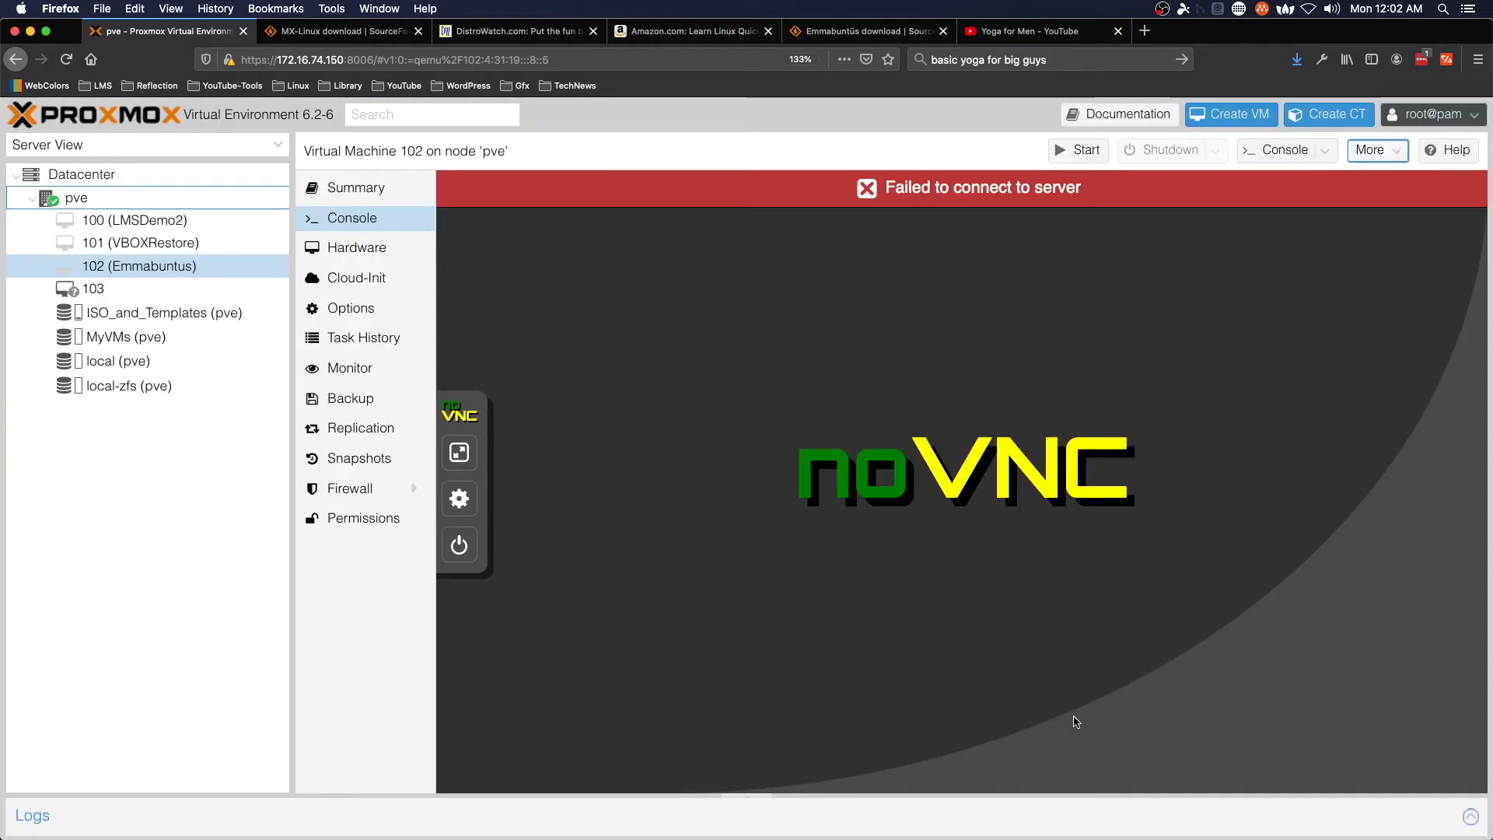
- Open VM 103's console and accept English at the Rescuezilla boot menu
{"action": "left_click", "coordinate": [117, 289]}
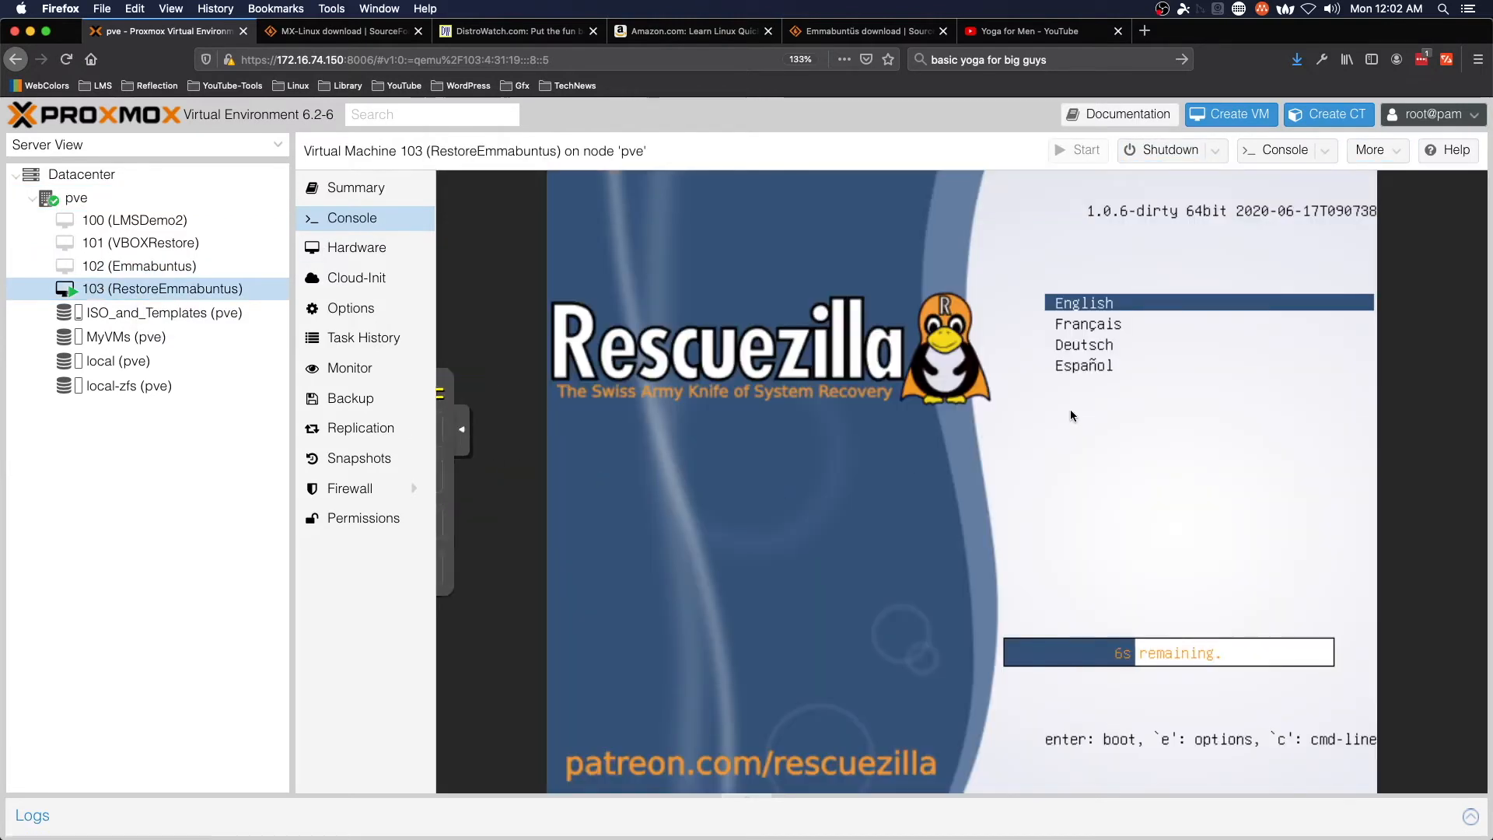
{"action": "key", "text": "Return"}
{"action": "key", "text": "Return"}
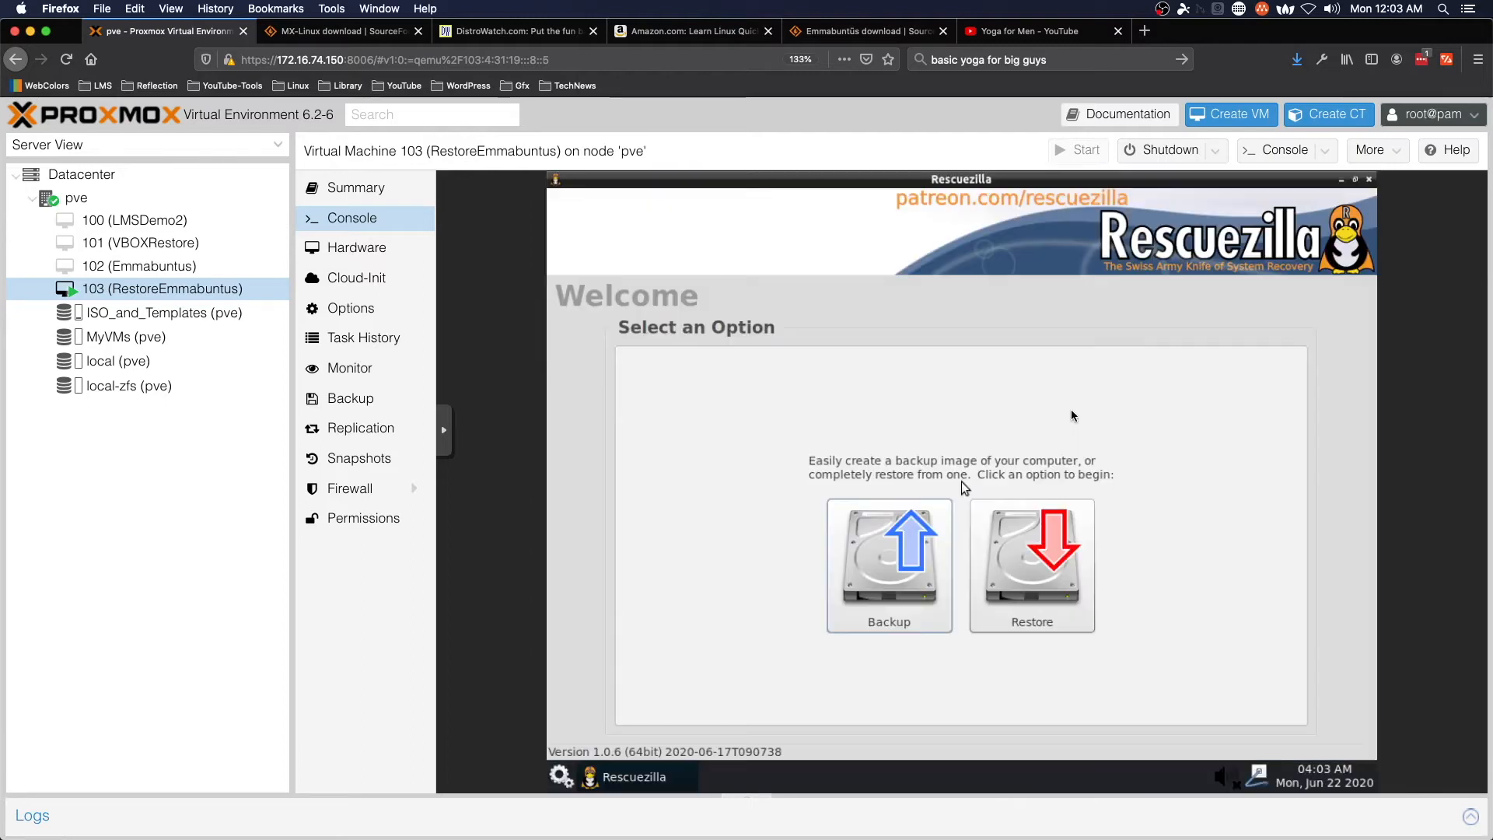
- Start a restore from a network share and set the location to \\172.16.74.55\Download
{"action": "left_click", "coordinate": [1046, 566]}
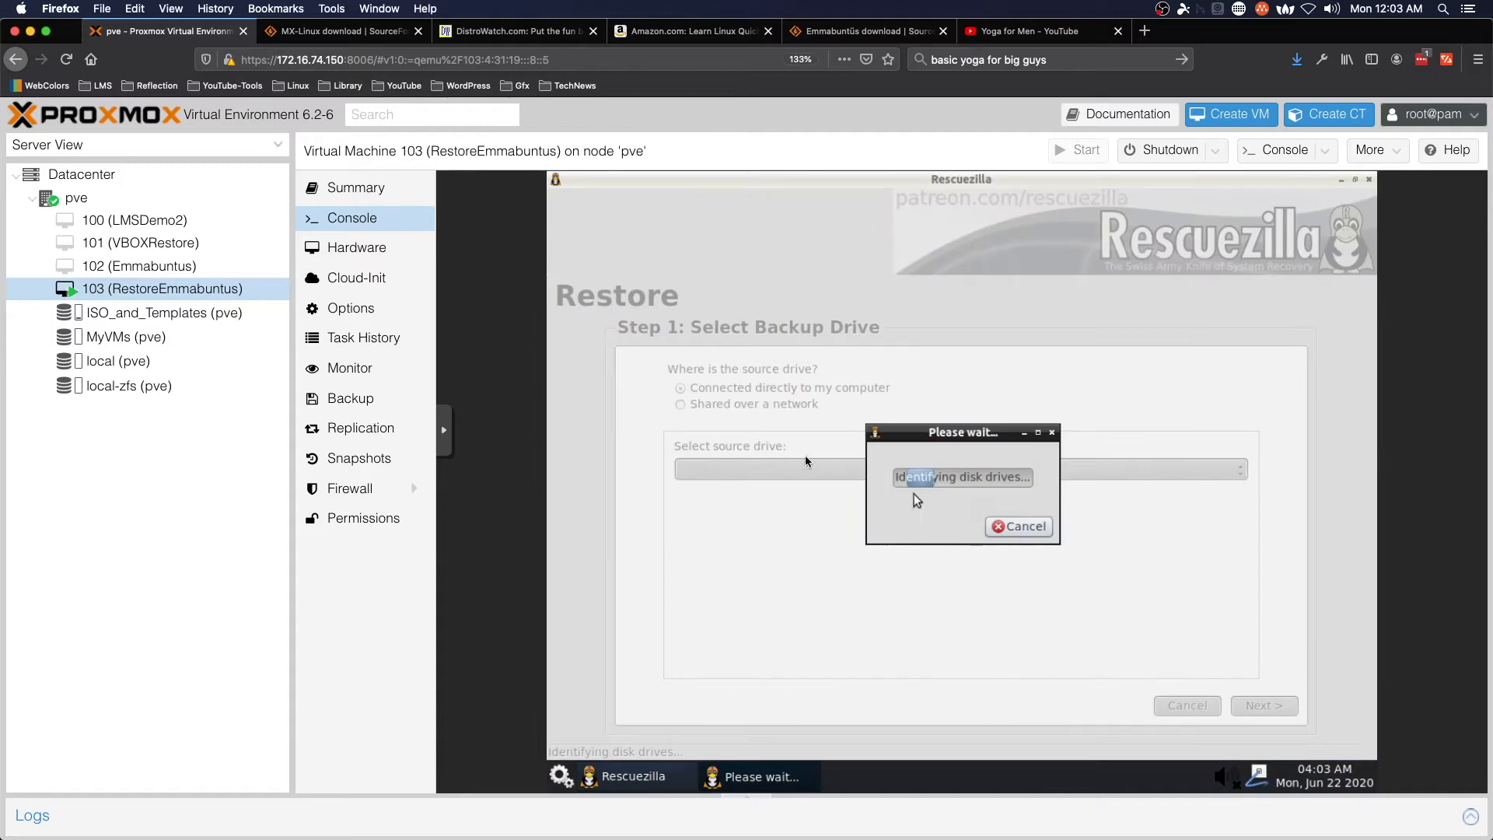
{"action": "left_click", "coordinate": [742, 407]}
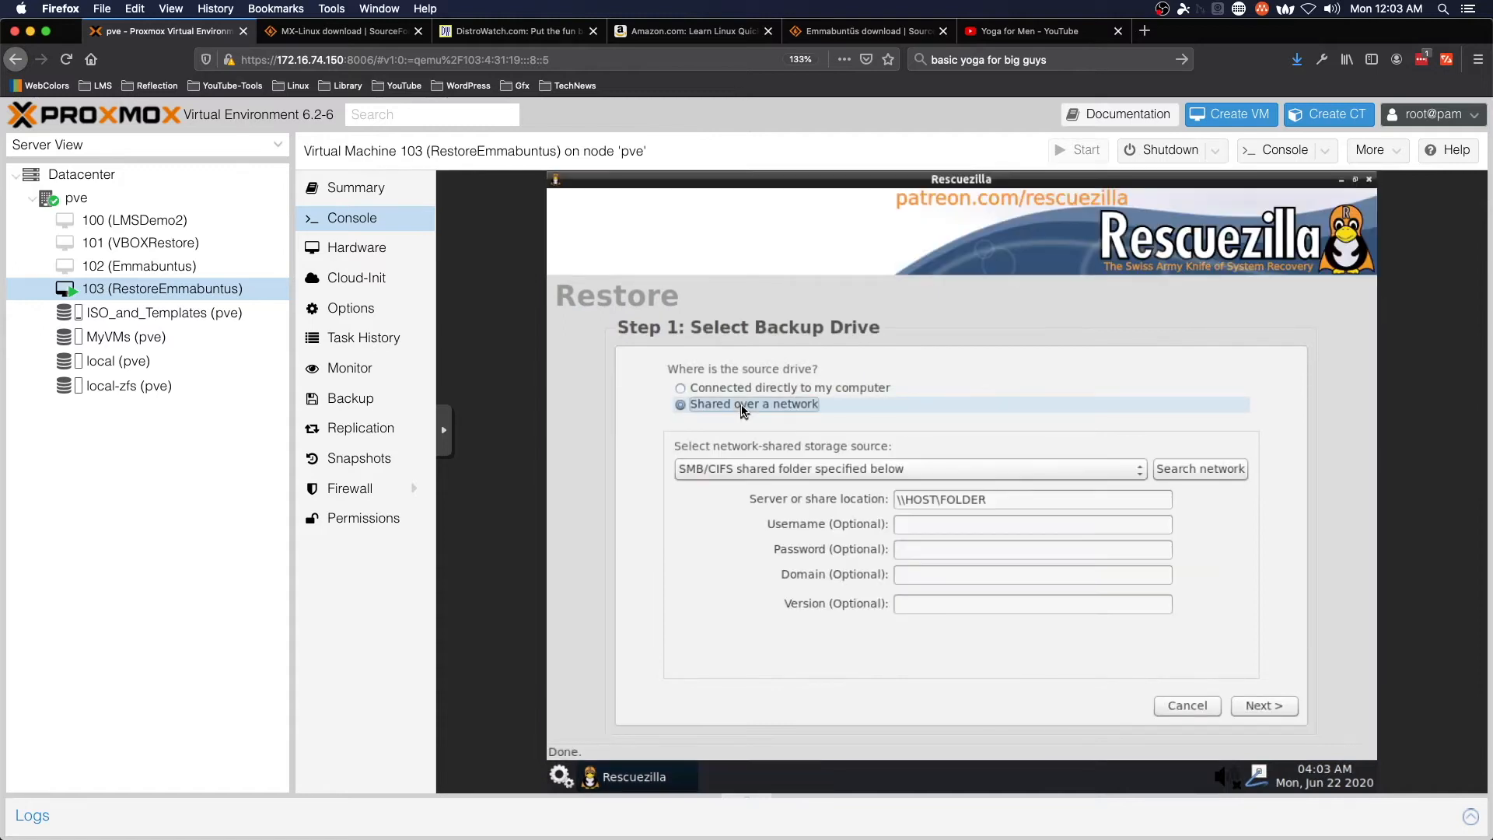
{"action": "left_click", "coordinate": [1058, 500]}
{"action": "key", "text": "ctrl+shift+Left"}
{"action": "key", "text": "ctrl+shift+Left"}
{"action": "type", "text": "\\"}
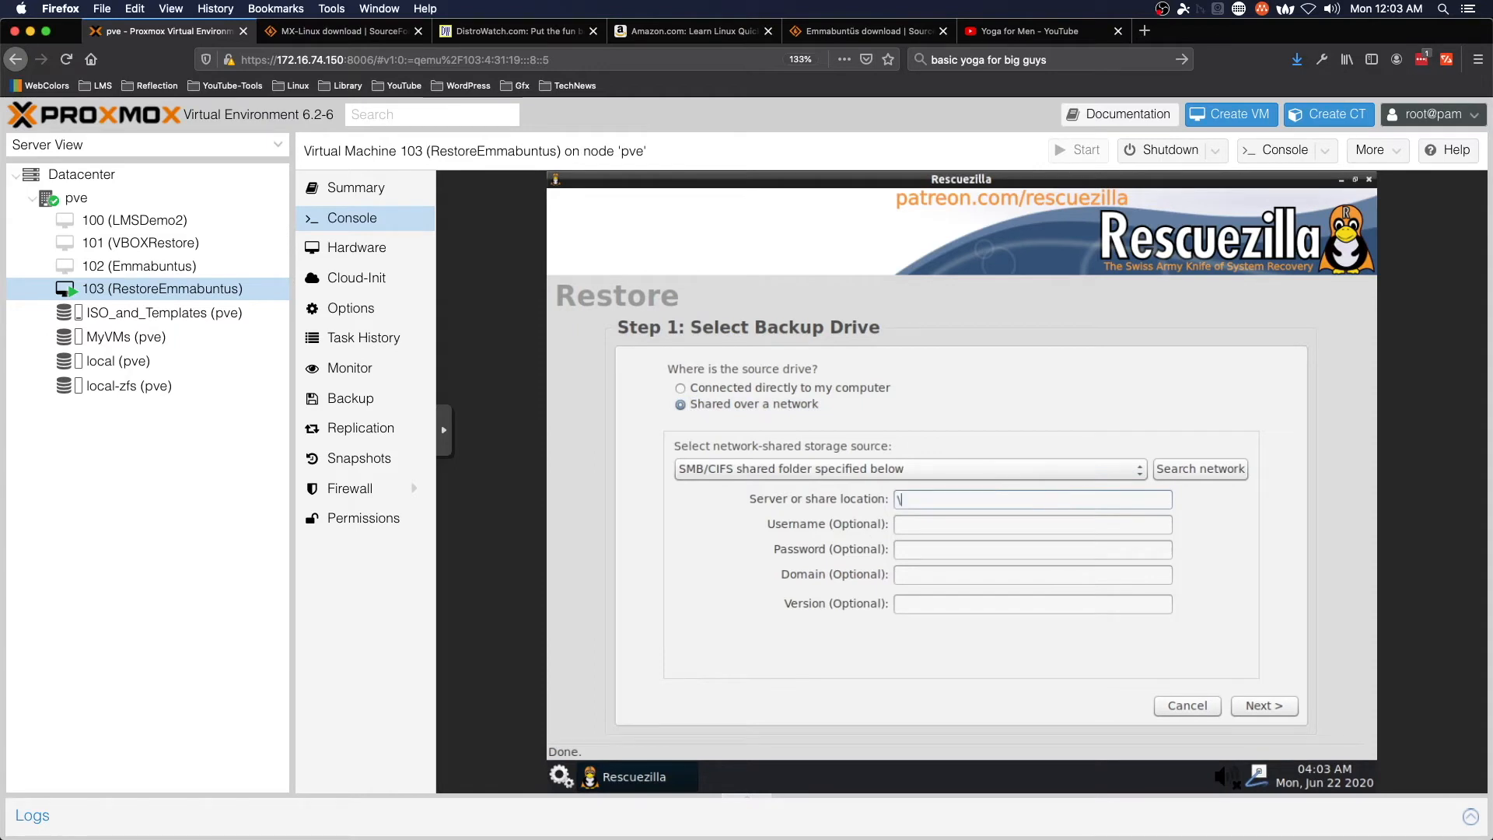
{"action": "type", "text": "\\172.16.74.55\\Download"}
- Enter the share's username and password, retyping the mistyped password
{"action": "key", "text": "Tab"}
{"action": "type", "text": "admin"}
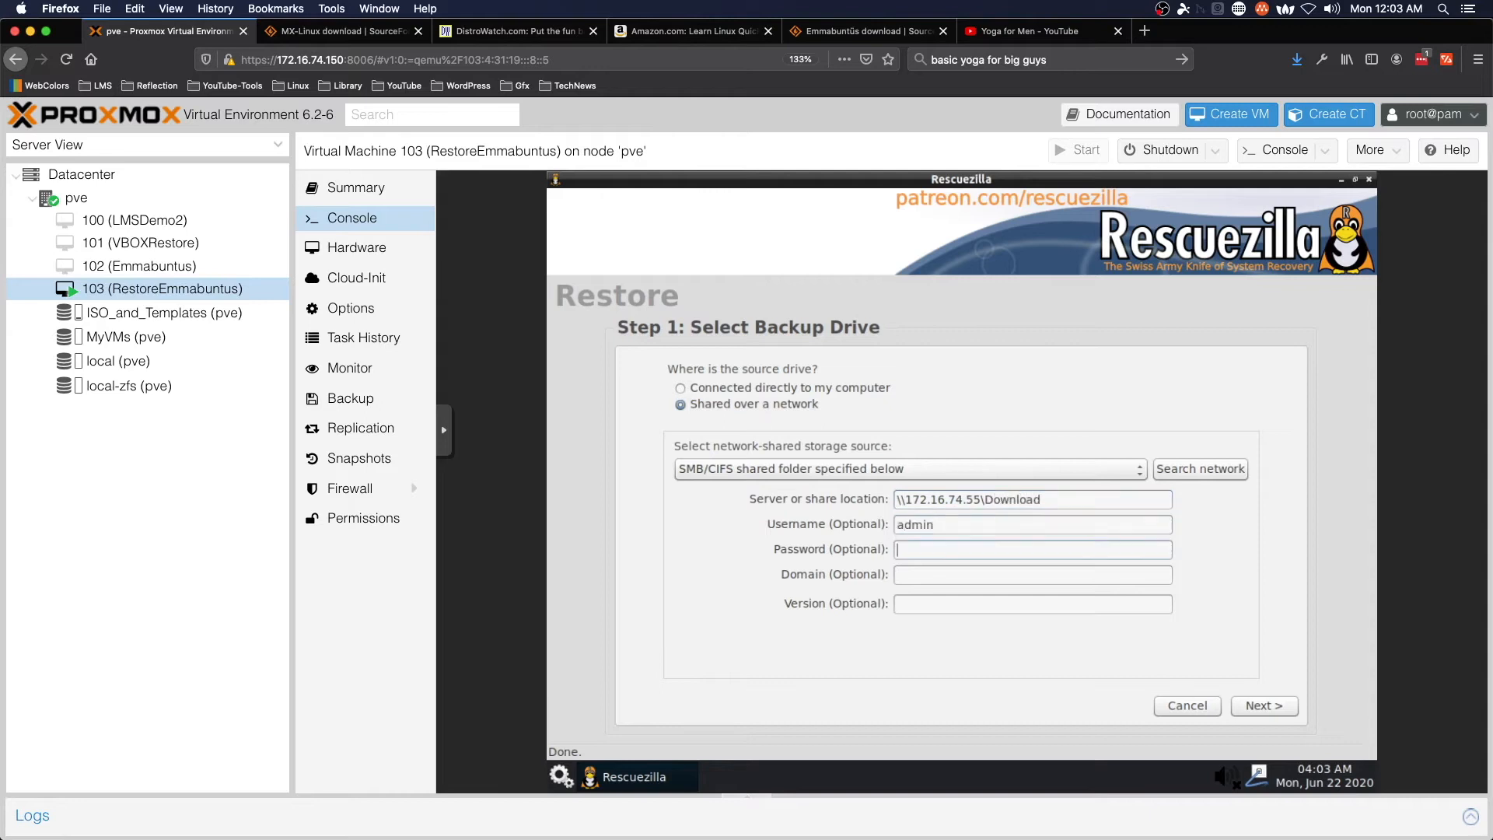
{"action": "key", "text": "Tab"}
{"action": "type", "text": "a*************"}
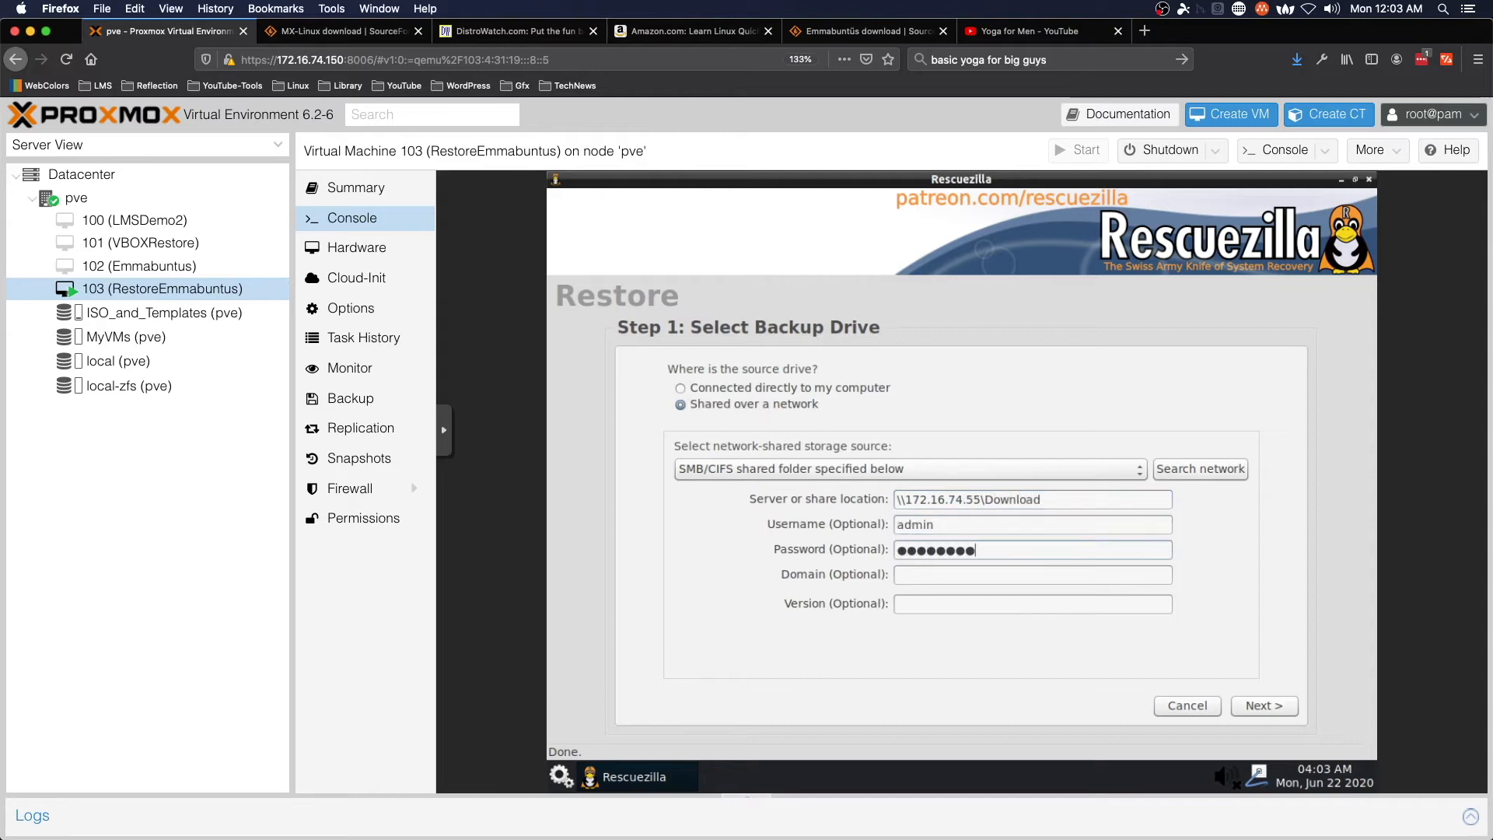
{"action": "key", "text": "ctrl+a"}
{"action": "key", "text": "BackSpace"}
{"action": "type", "text": "************"}
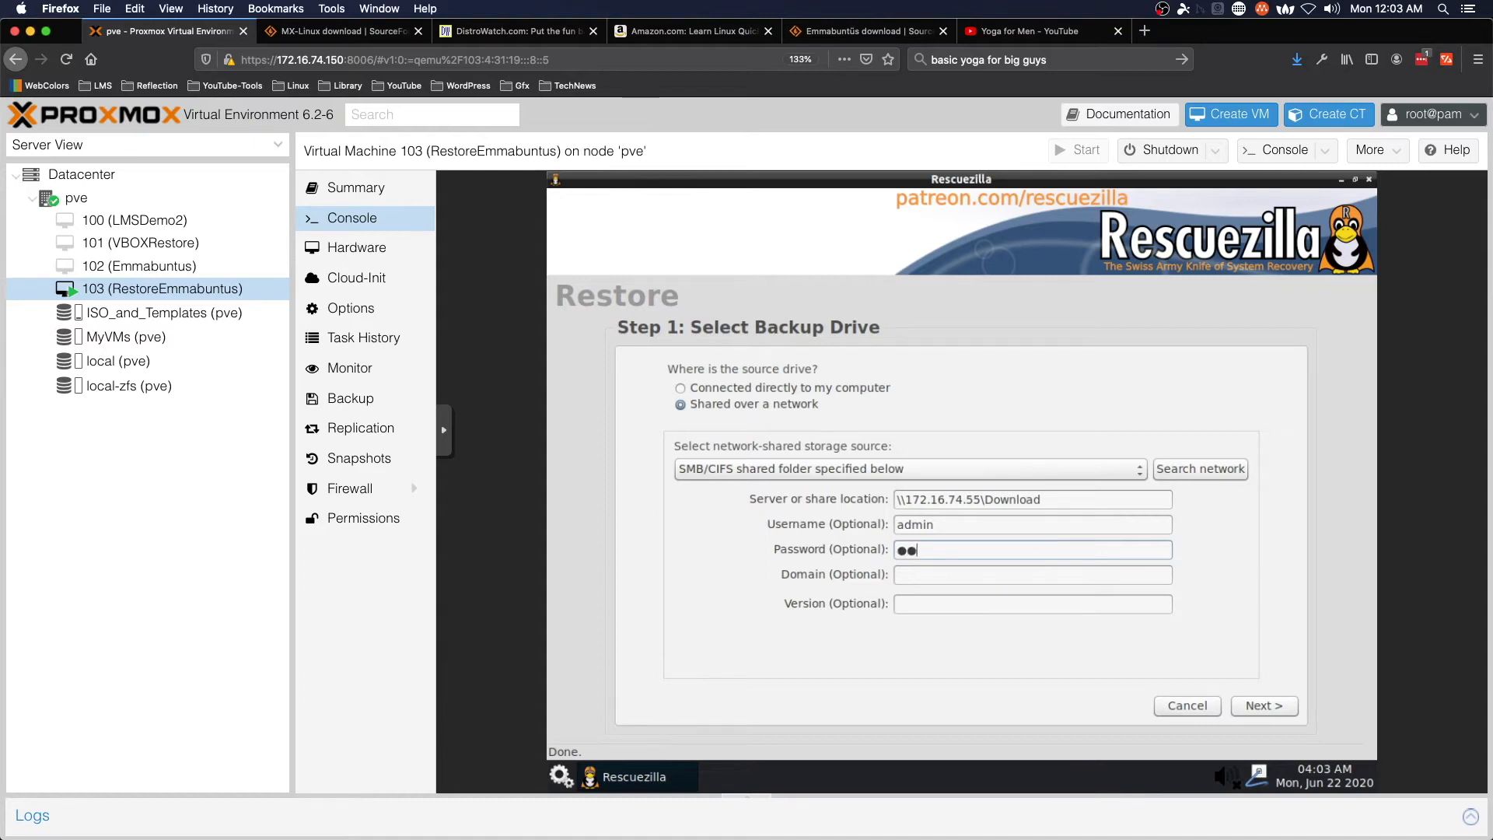
{"action": "type", "text": "**"}
- Pick 20200622.backup from the PVEBackup folder and proceed past destination drive selection
{"action": "left_click", "coordinate": [1279, 714]}
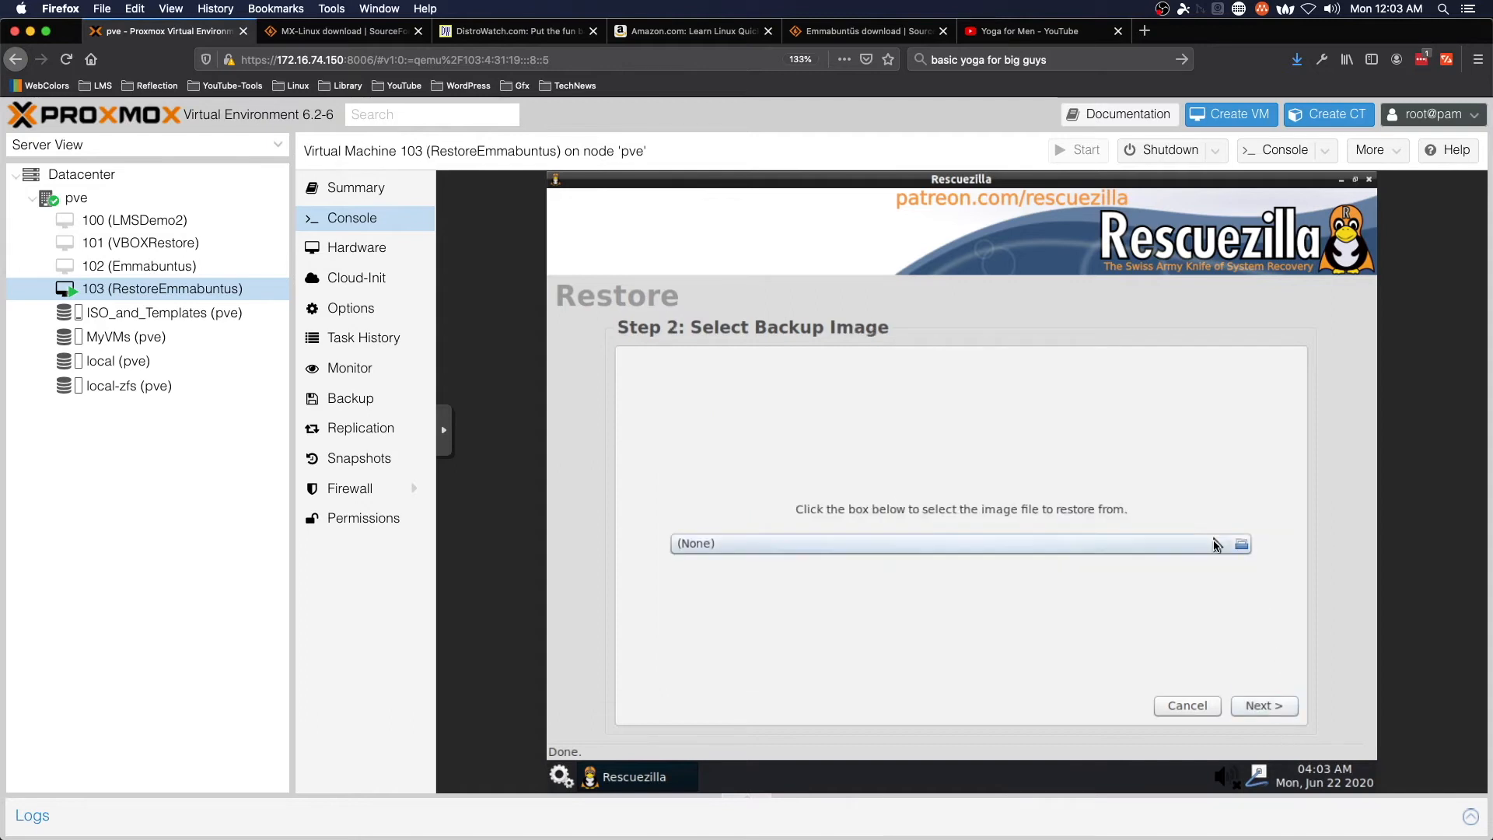
{"action": "left_click", "coordinate": [1210, 544]}
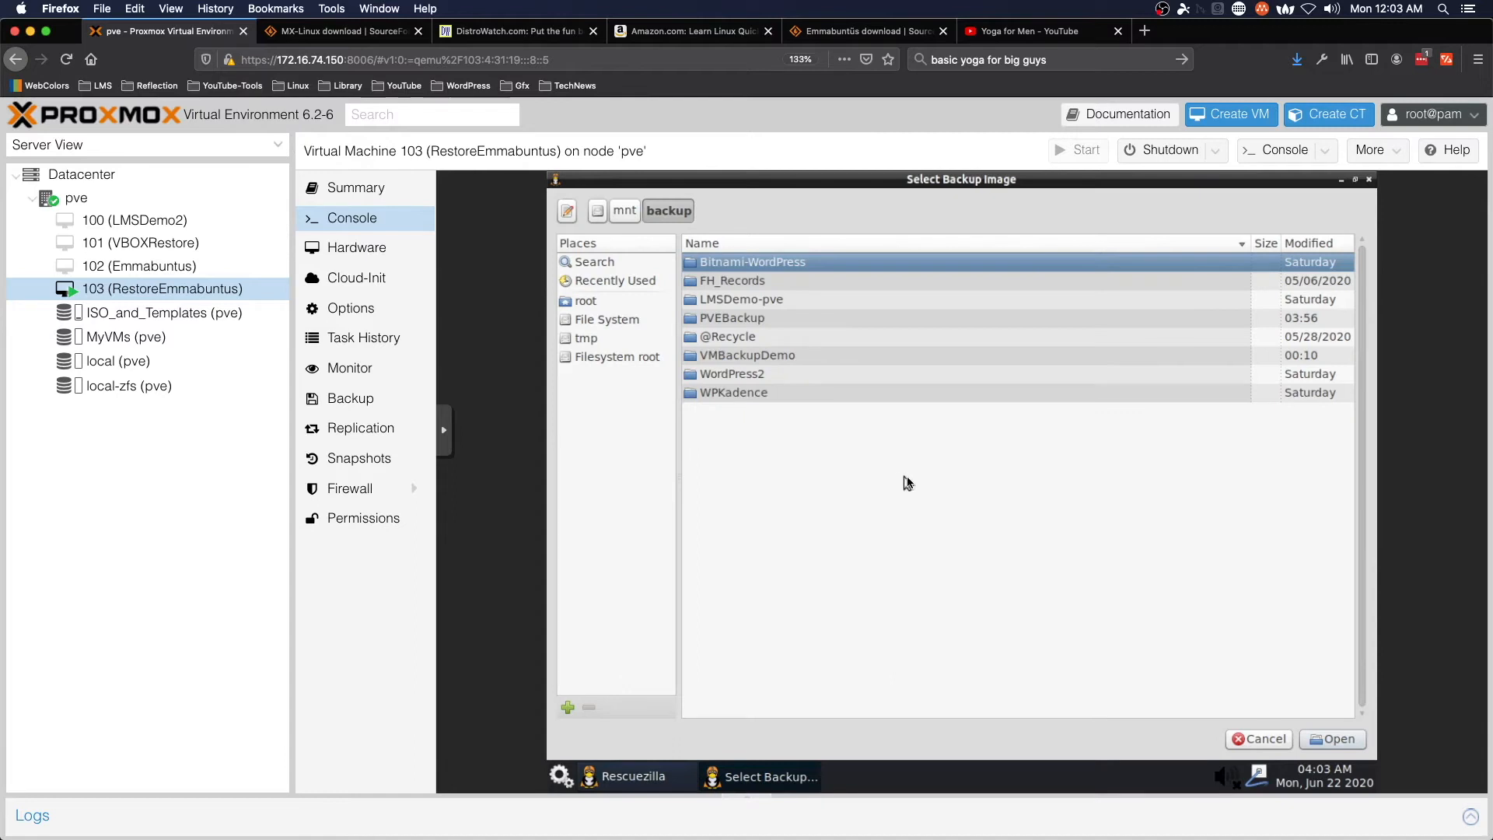
{"action": "left_click", "coordinate": [762, 321]}
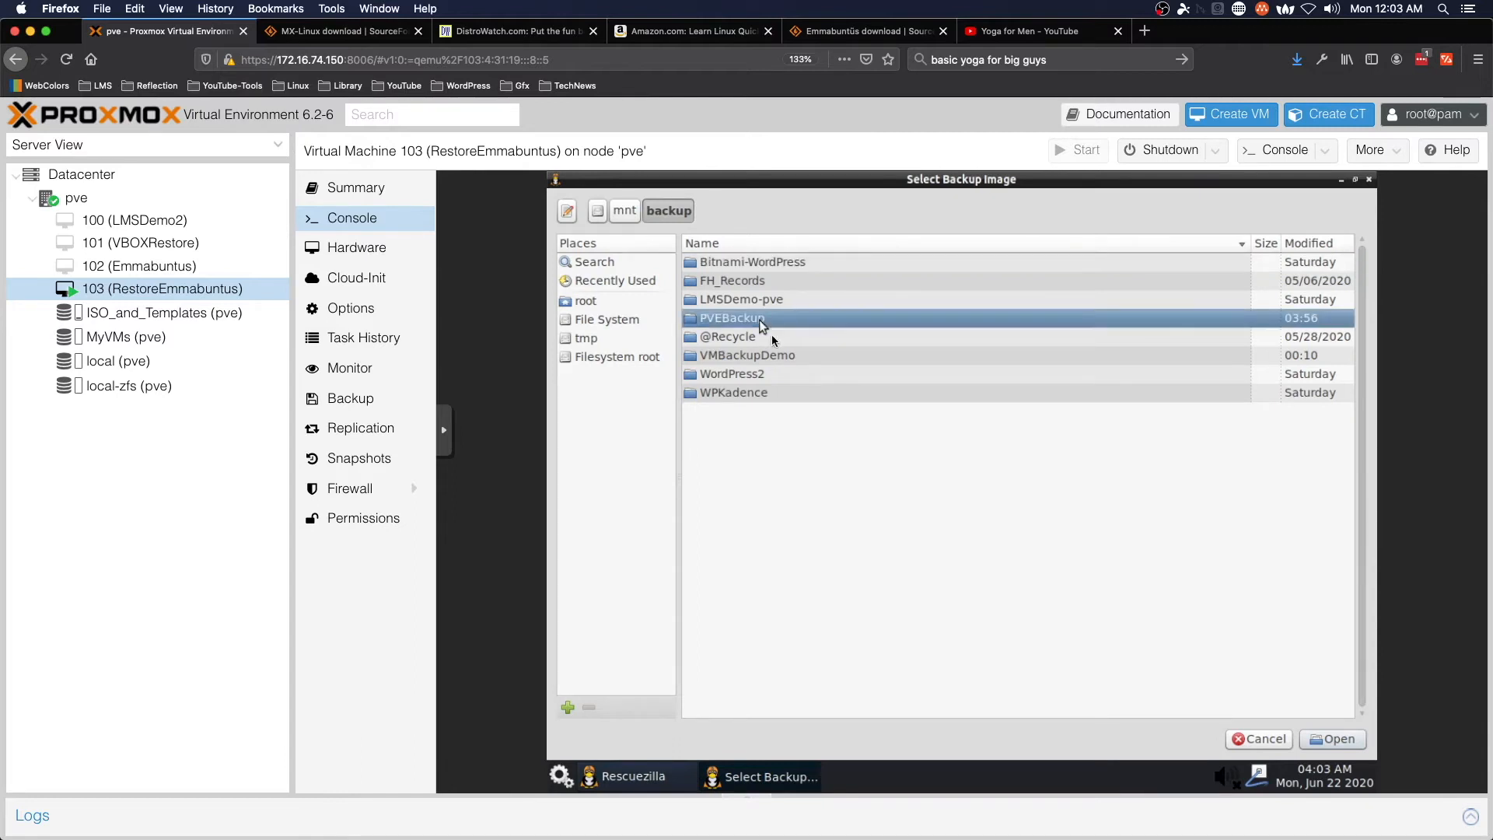
{"action": "left_click", "coordinate": [1336, 741]}
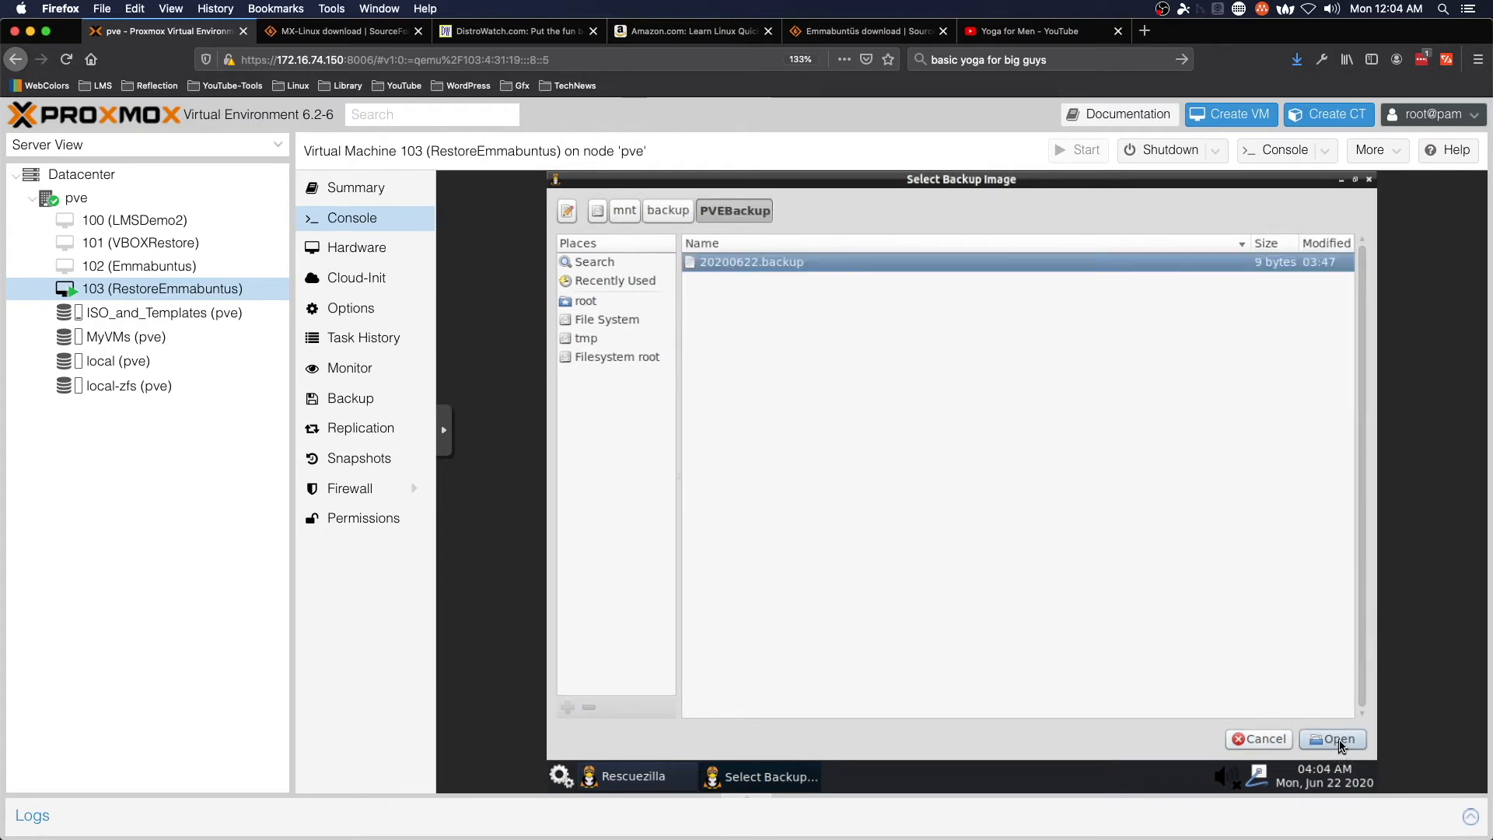
{"action": "left_click", "coordinate": [1341, 743]}
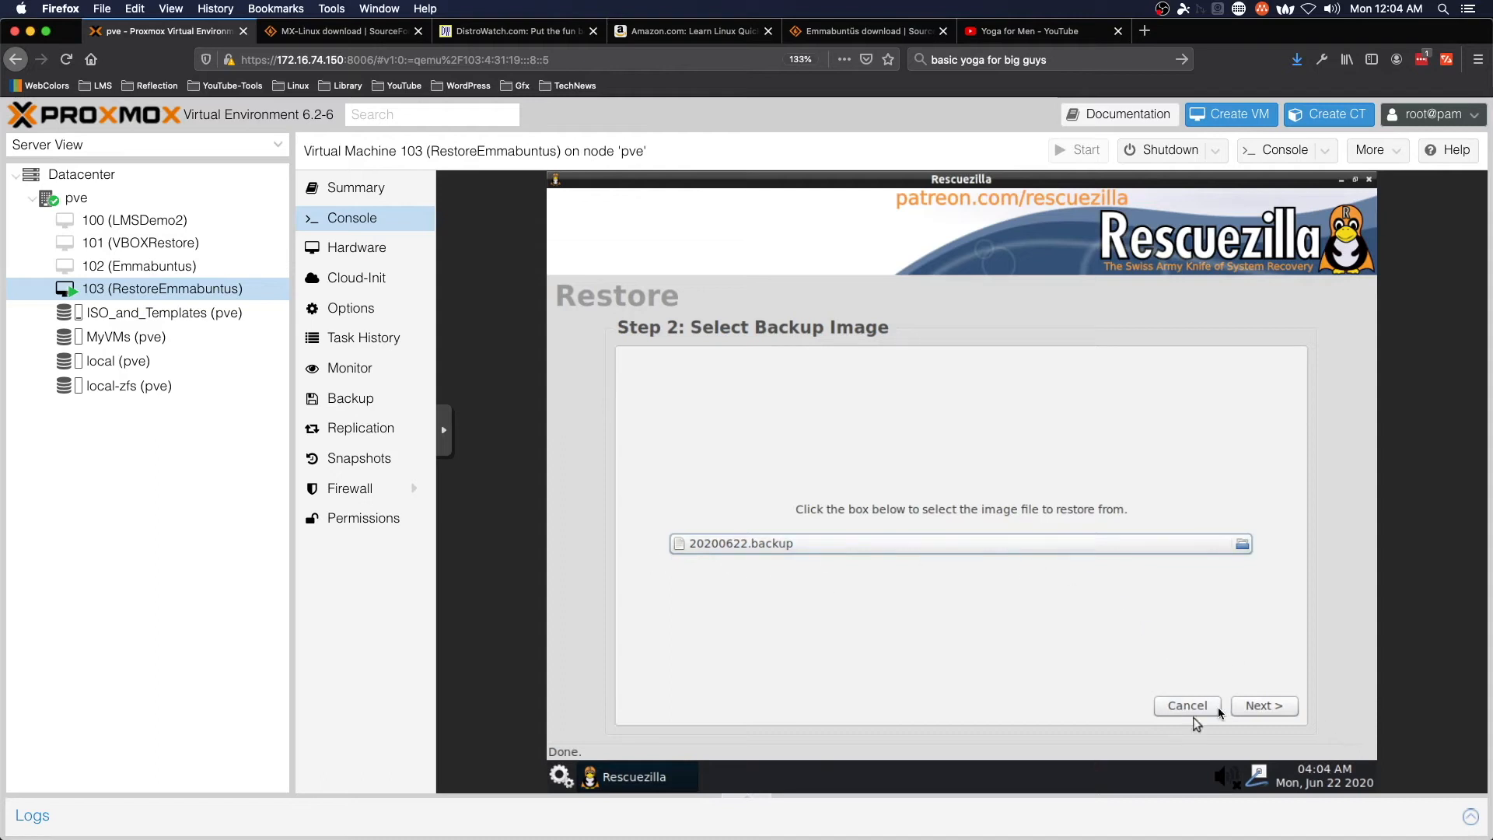
{"action": "left_click", "coordinate": [1256, 712]}
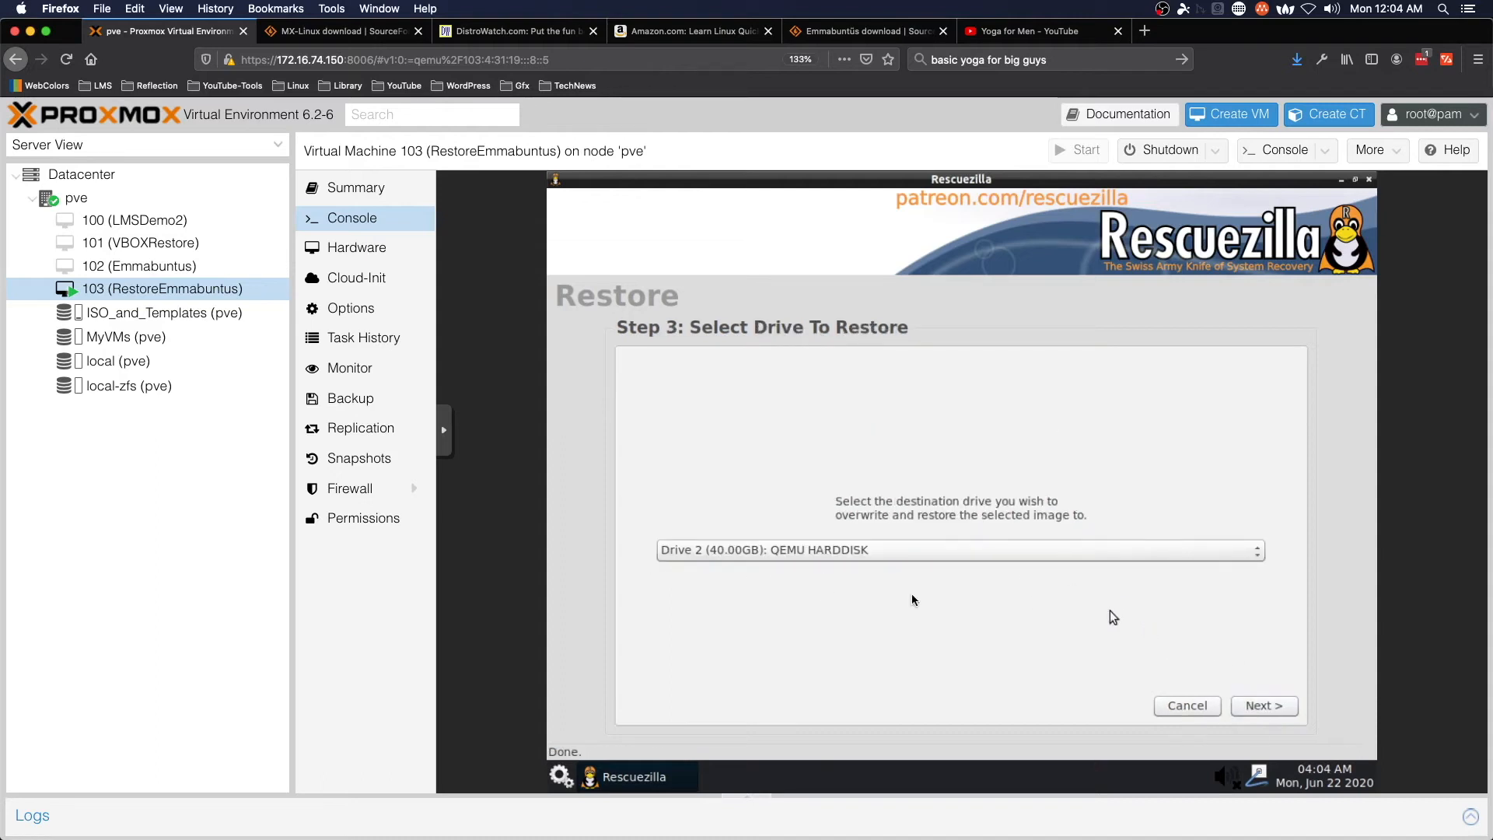
{"action": "left_click", "coordinate": [1252, 707]}
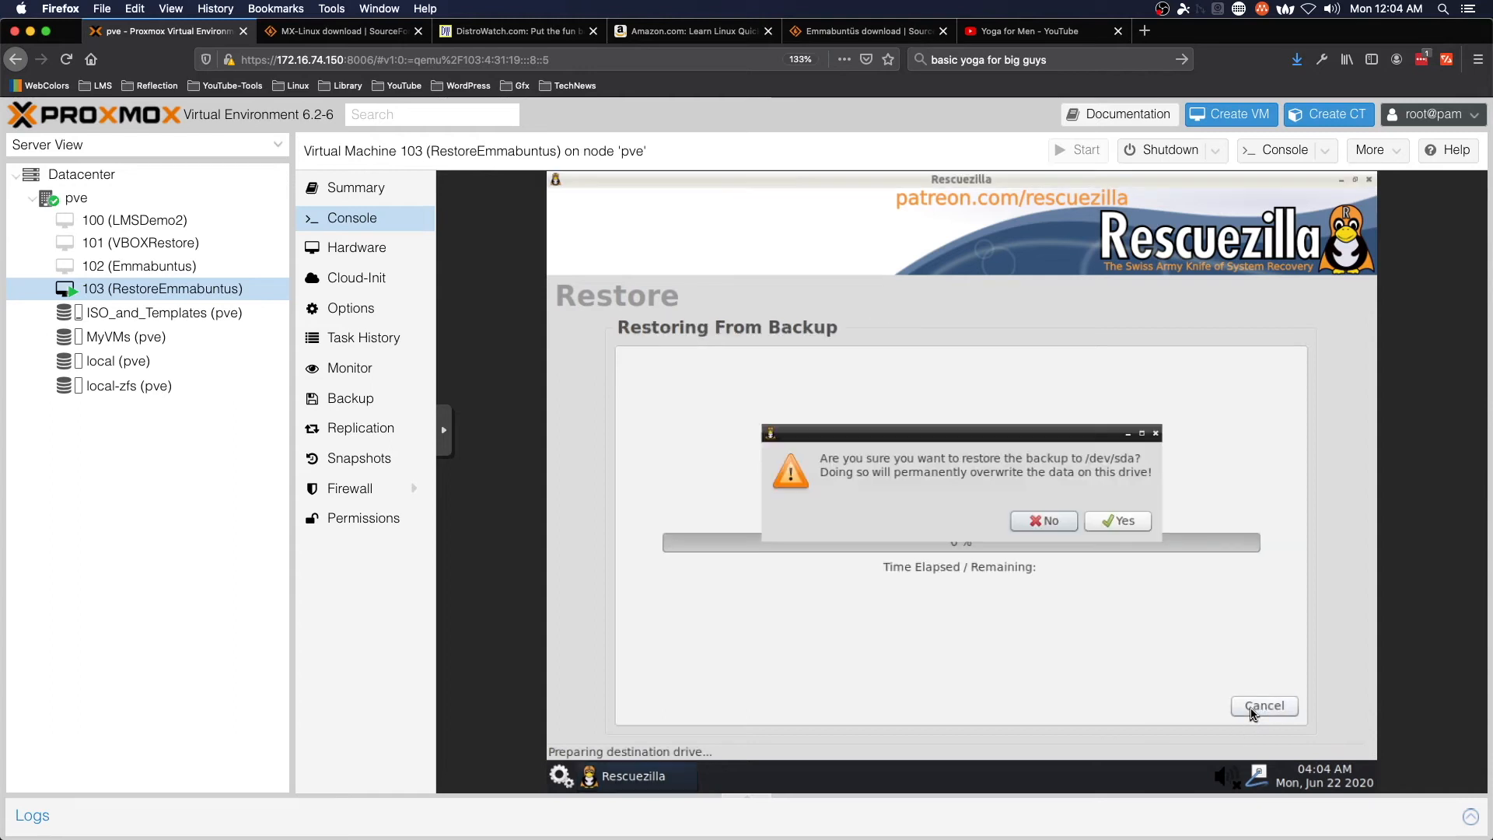
- Confirm overwriting /dev/sda, wait for the restore to finish, and close the wizard
{"action": "left_click", "coordinate": [1120, 522]}
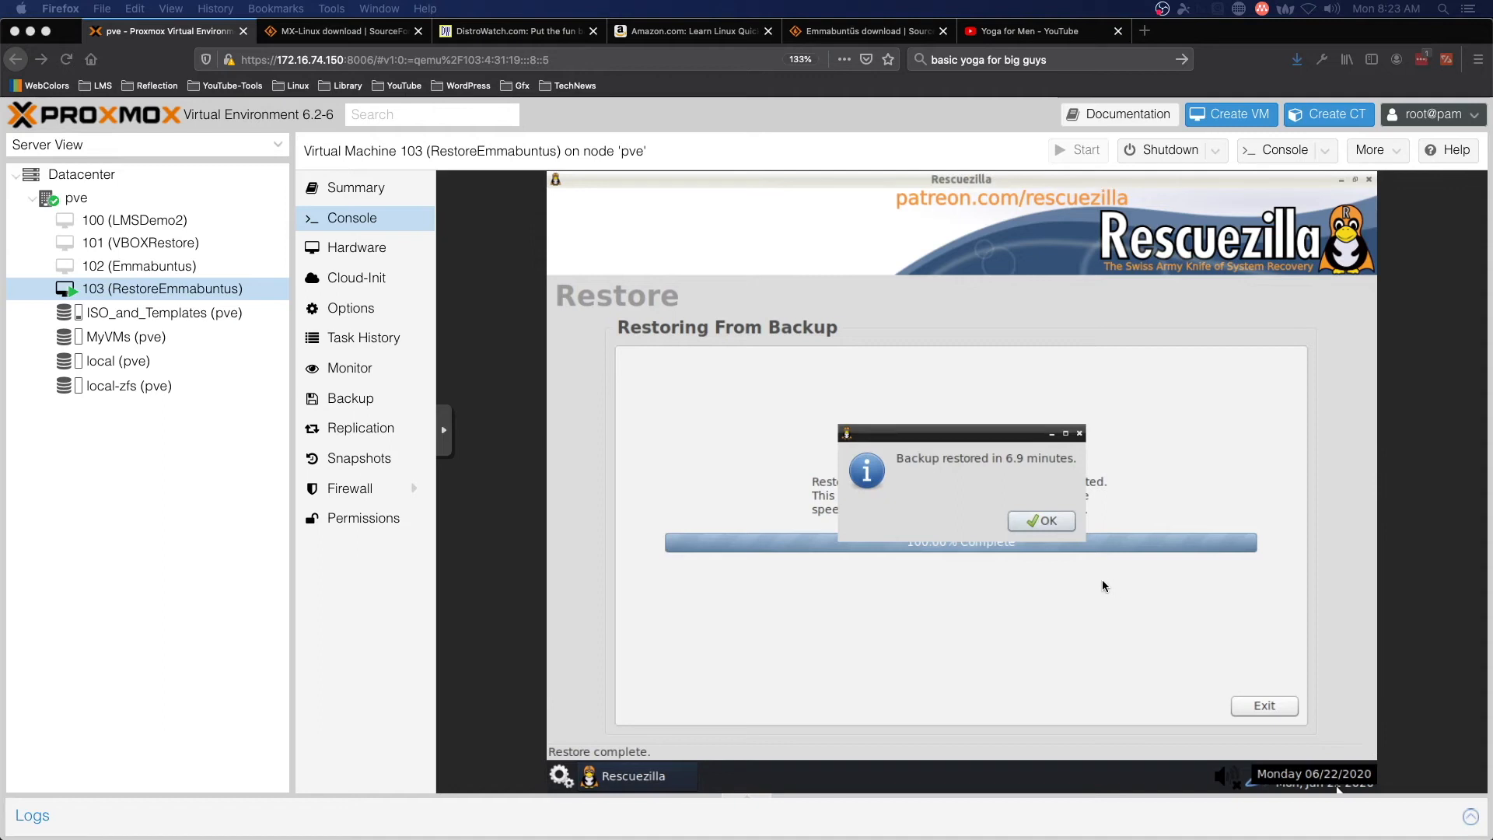
{"action": "left_click", "coordinate": [1051, 522]}
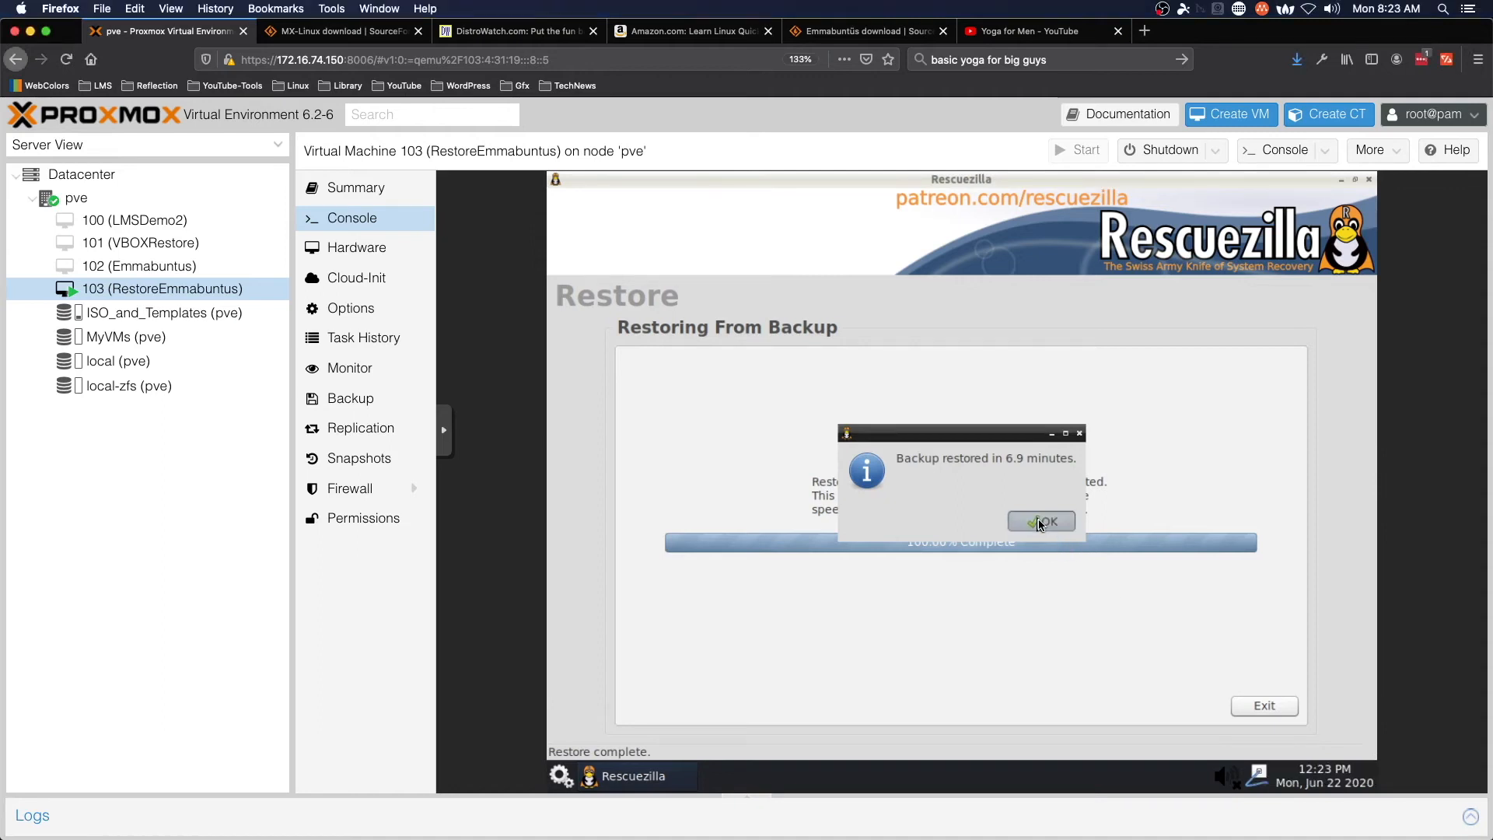
{"action": "left_click", "coordinate": [1265, 706]}
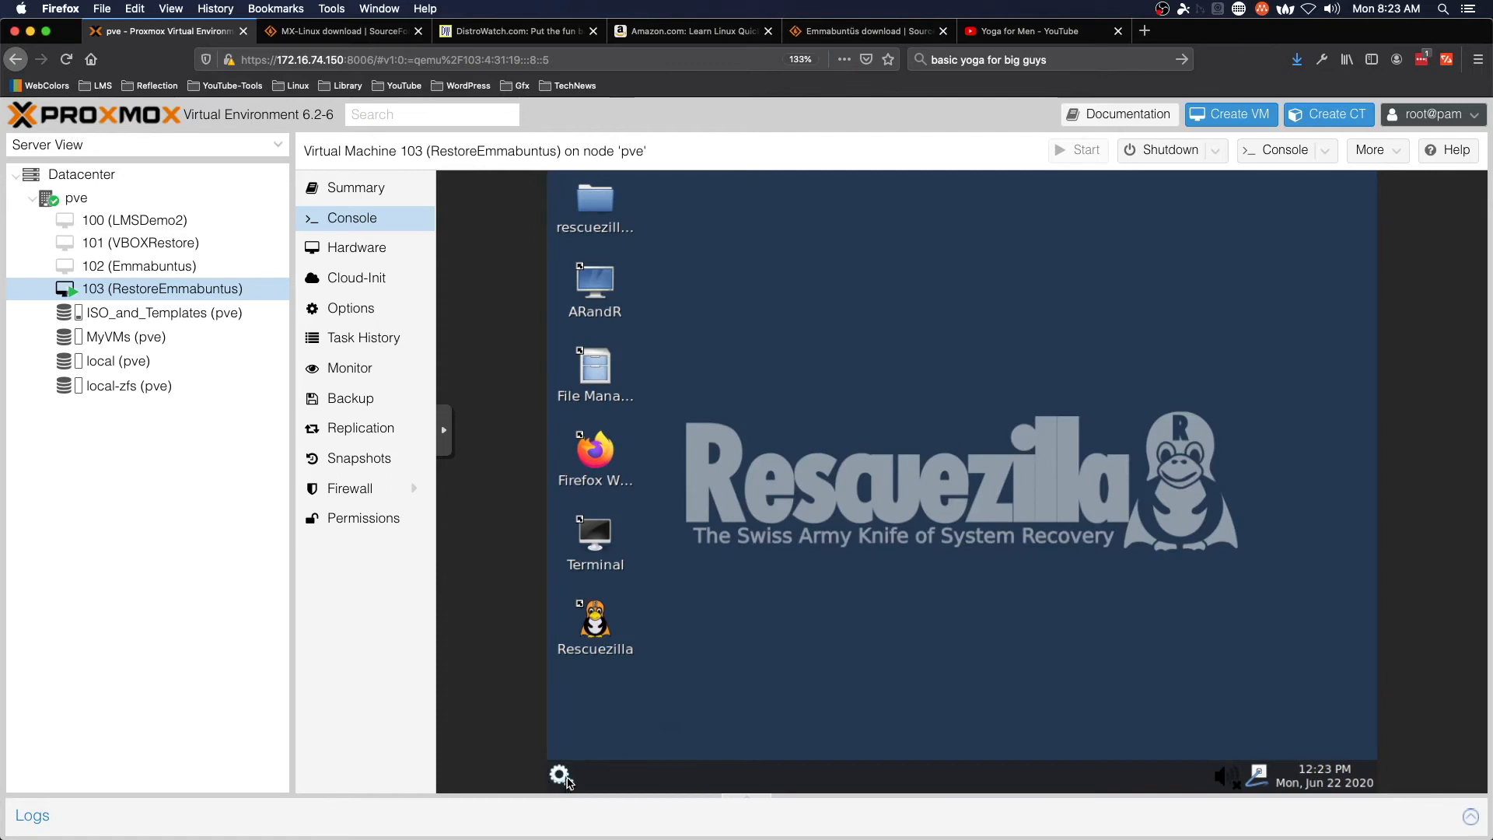
- Shut down the Rescuezilla live system from the gear start menu
{"action": "left_click", "coordinate": [560, 775]}
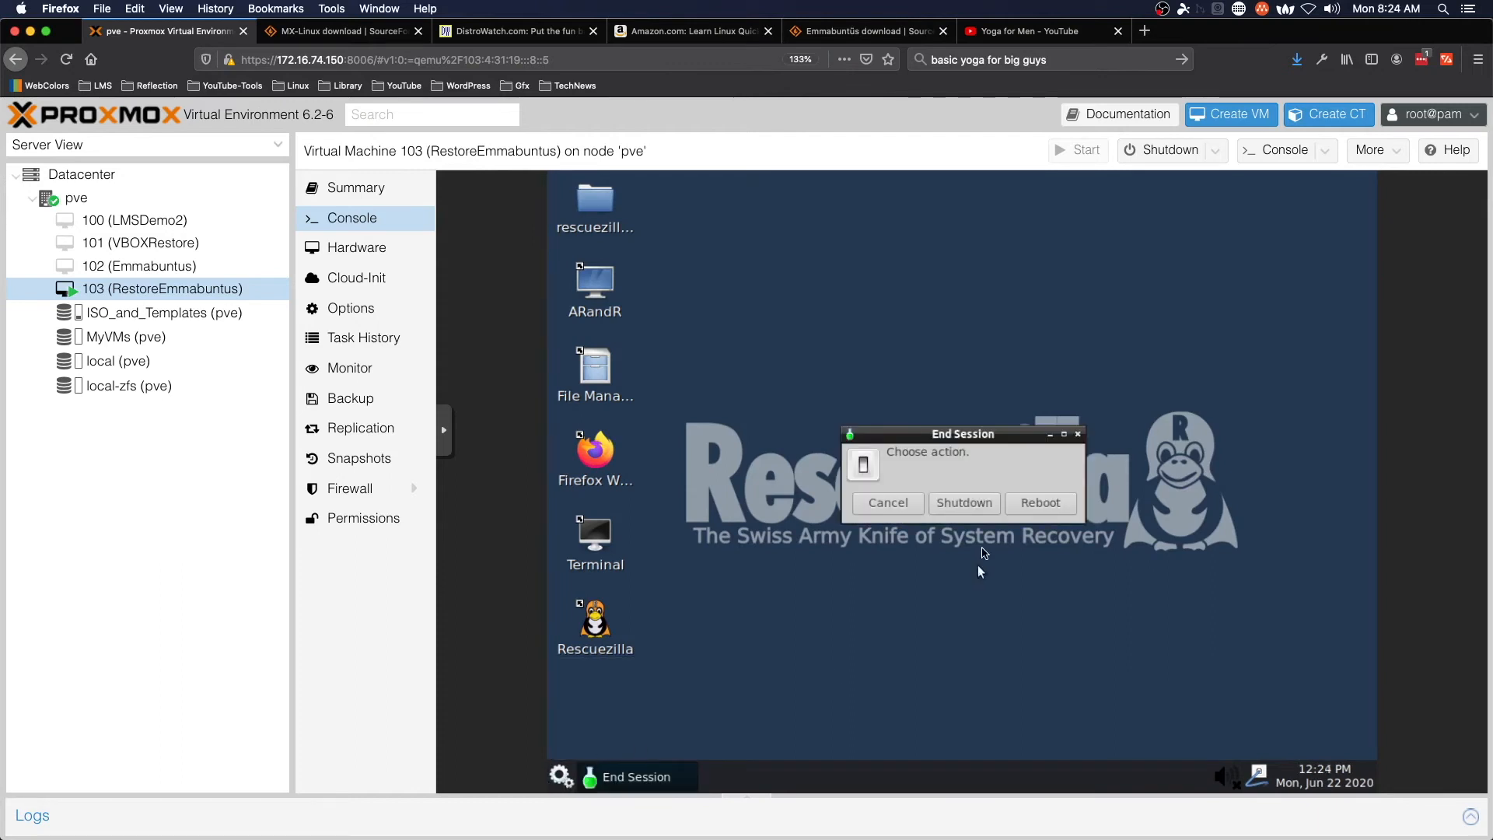
{"action": "left_click", "coordinate": [964, 502]}
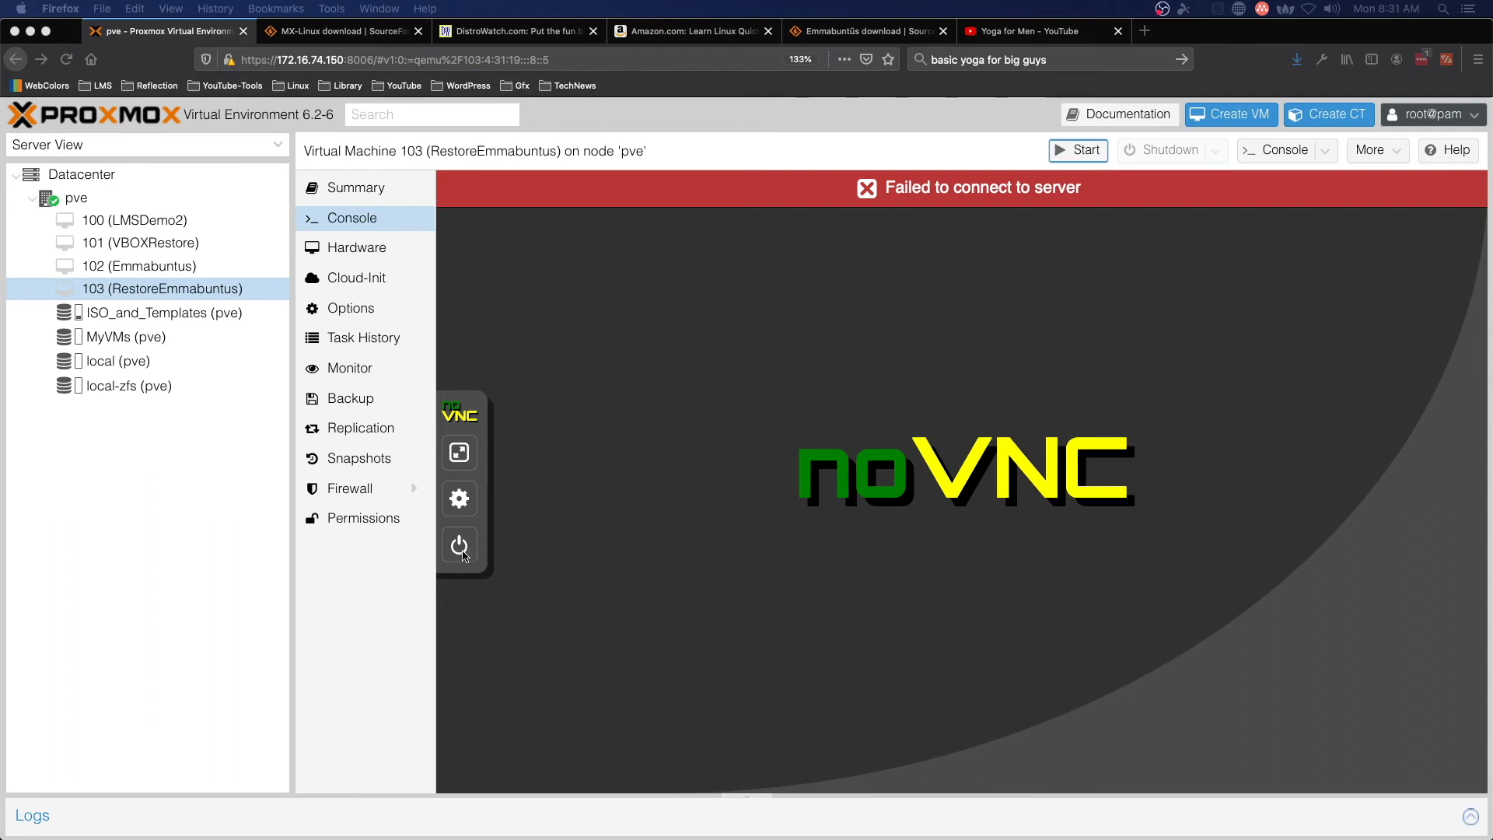
- Start VM 103 from the console's power commands and confirm
{"action": "left_click", "coordinate": [571, 578]}
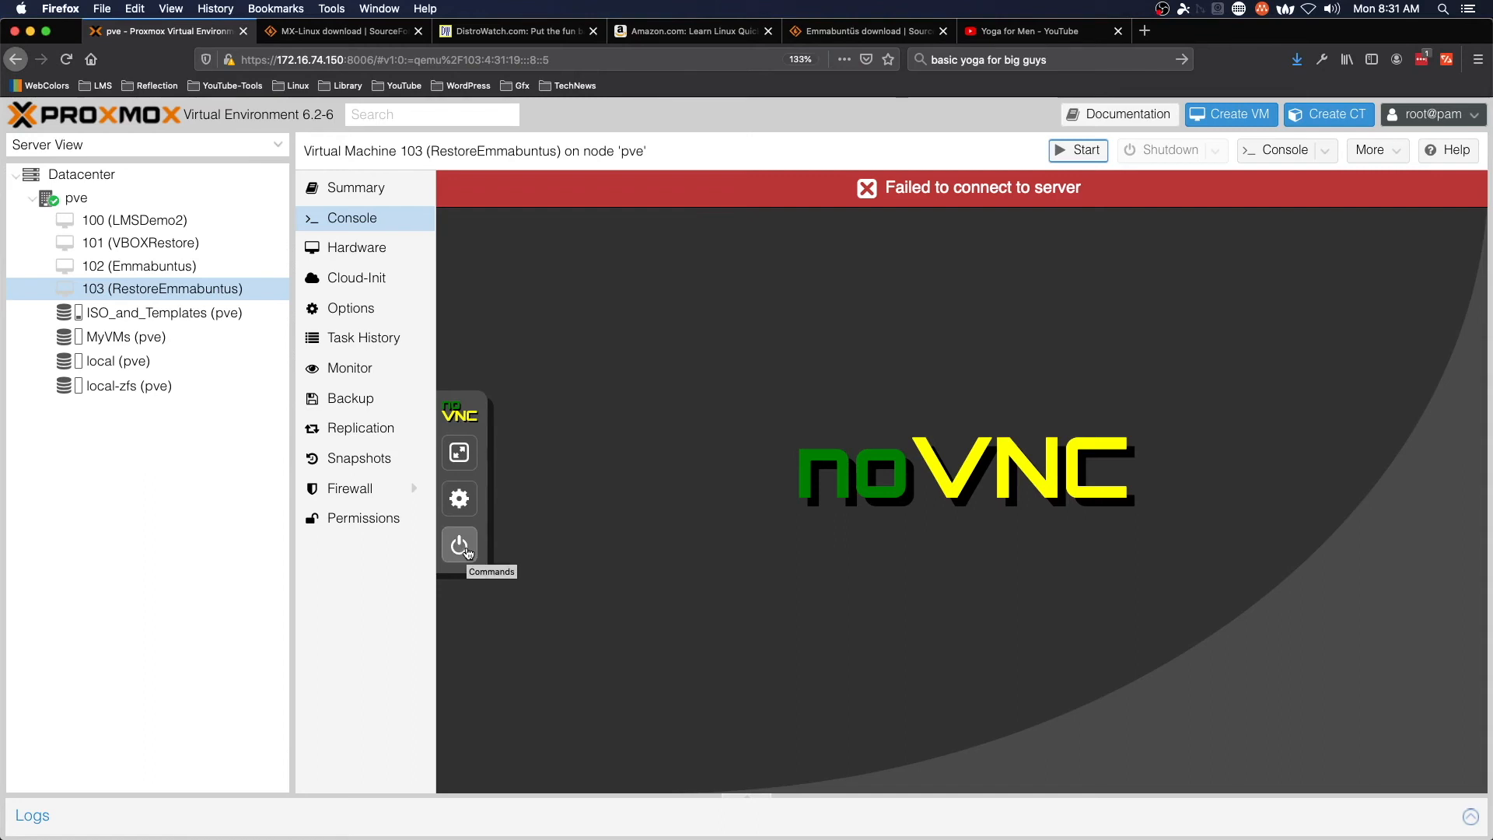
{"action": "left_click", "coordinate": [465, 549]}
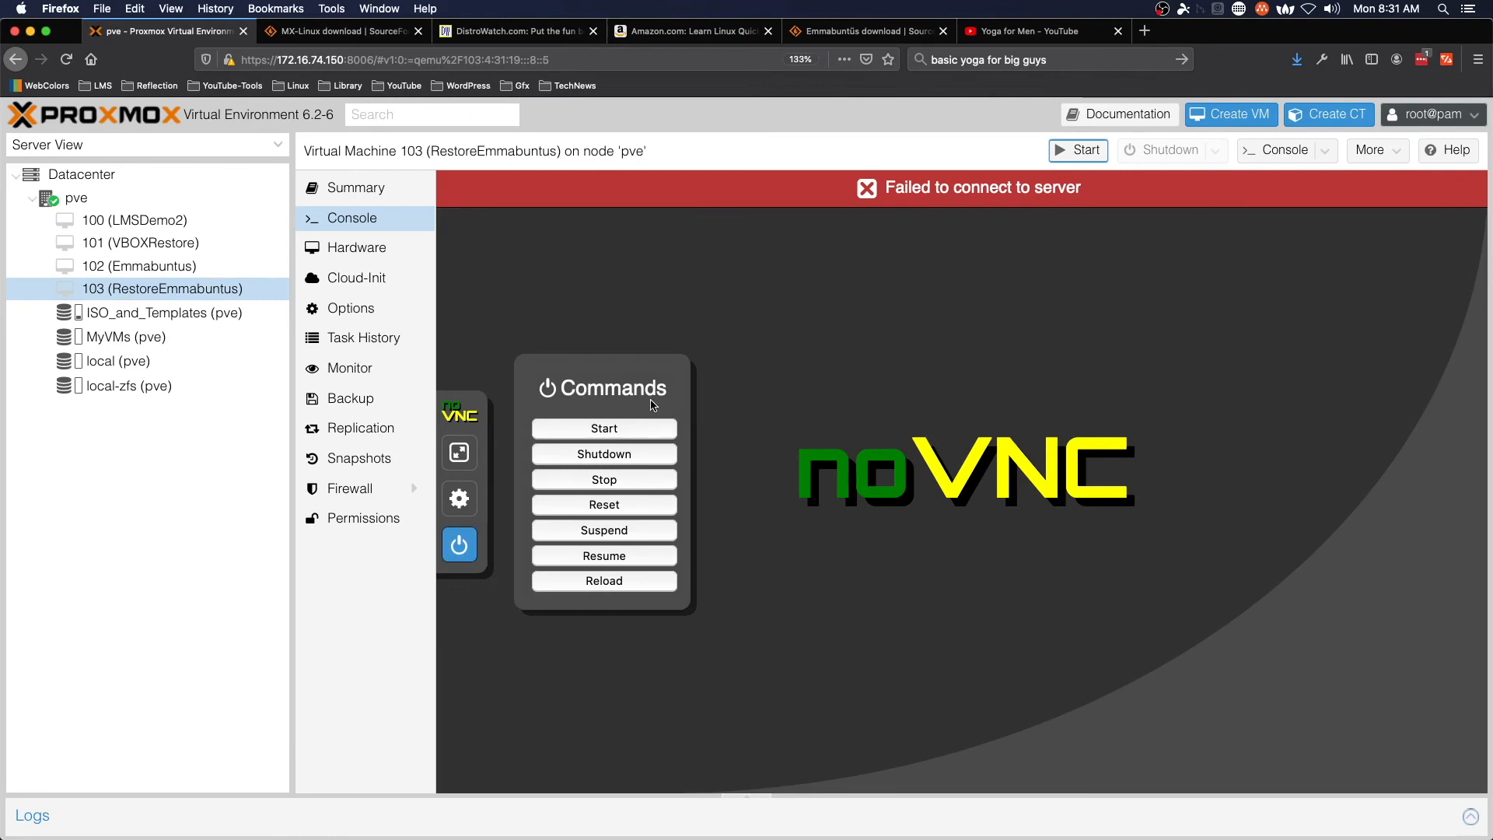
{"action": "left_click", "coordinate": [638, 430]}
{"action": "left_click", "coordinate": [799, 400]}
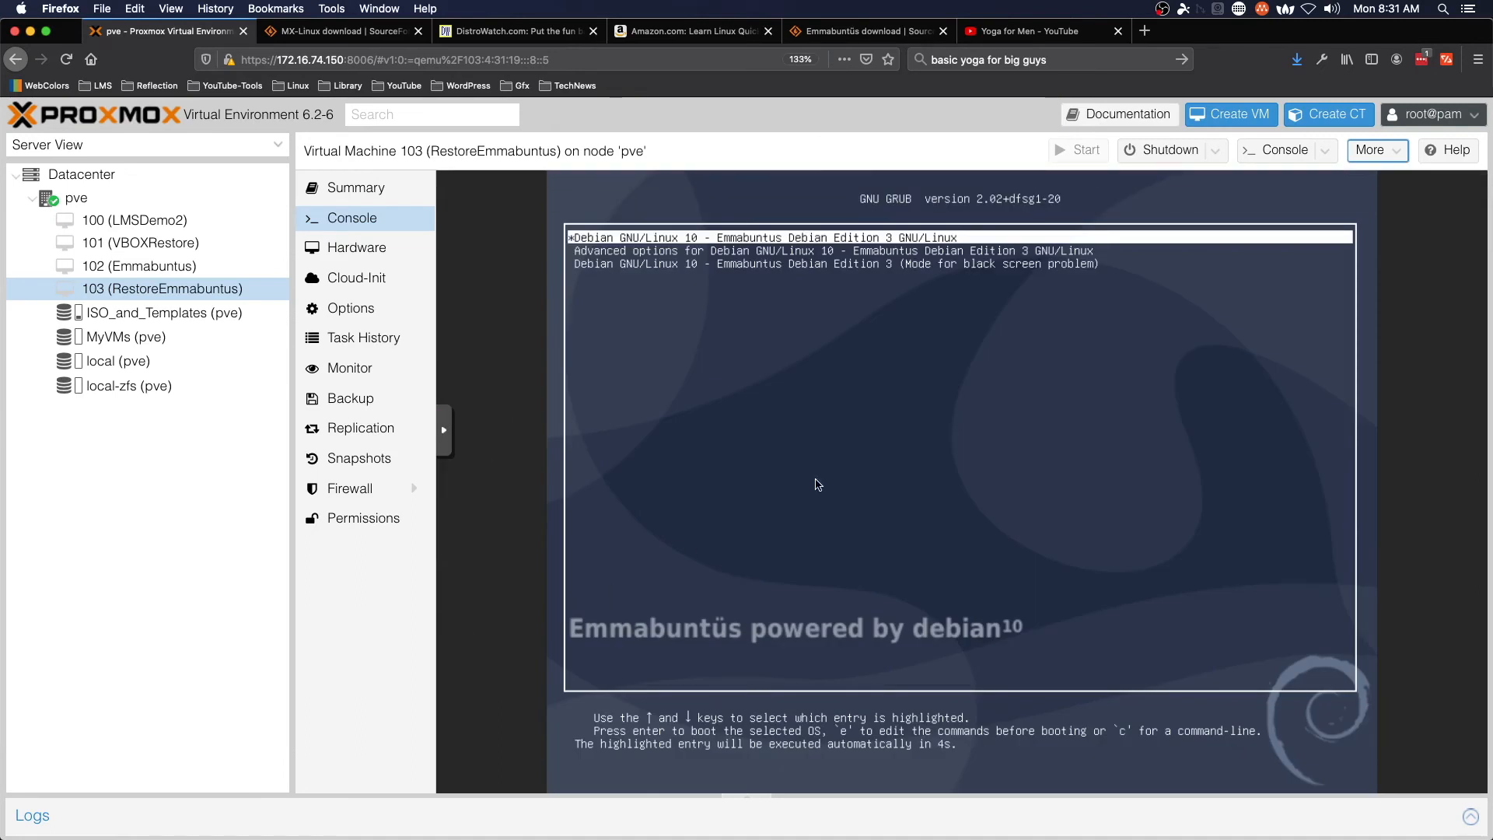
- Boot the default Emmabuntus GRUB entry and log in with the user password
{"action": "key", "text": "Return"}
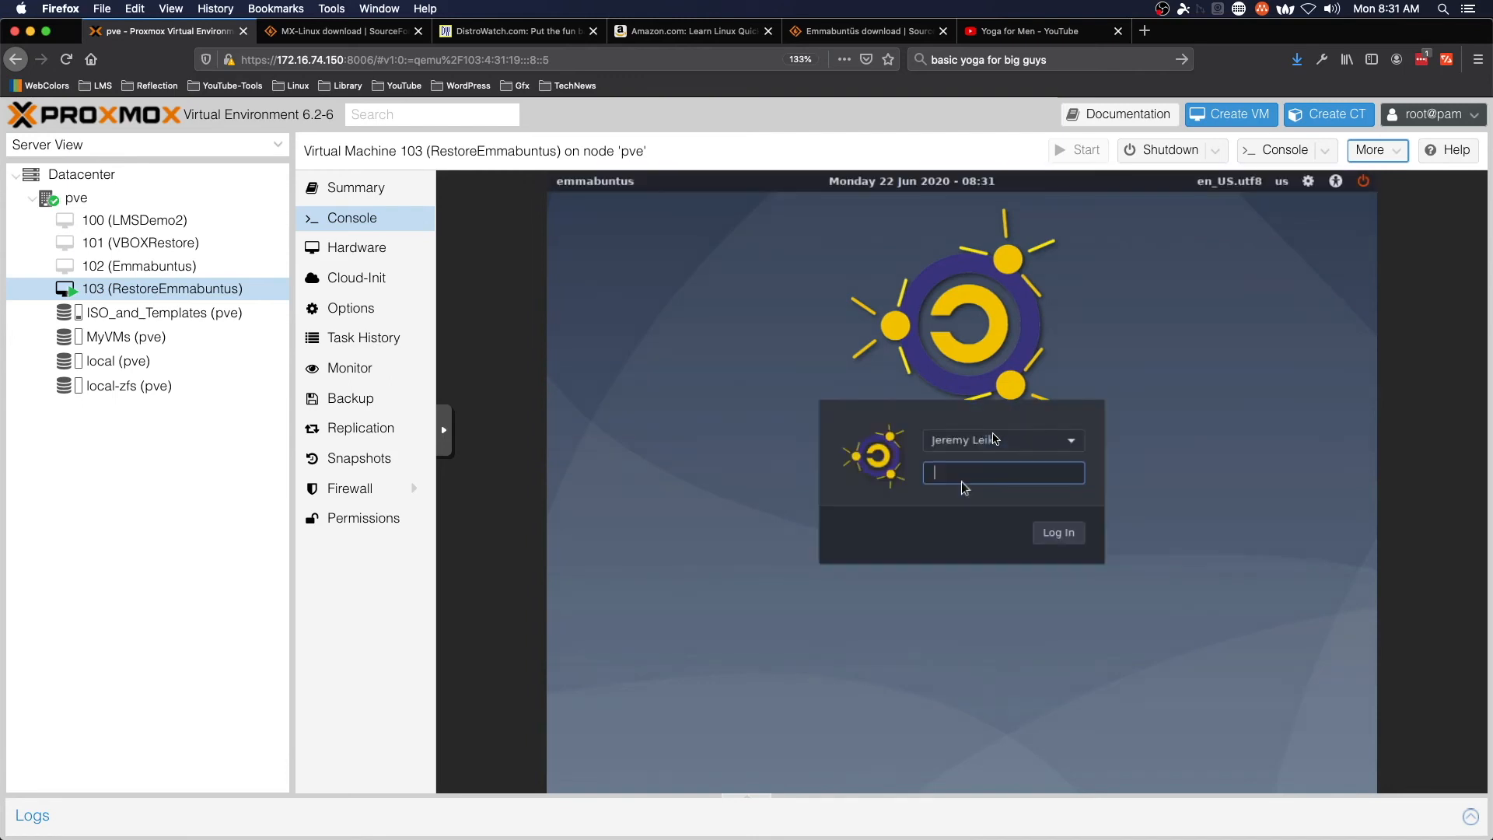
{"action": "type", "text": "*********"}
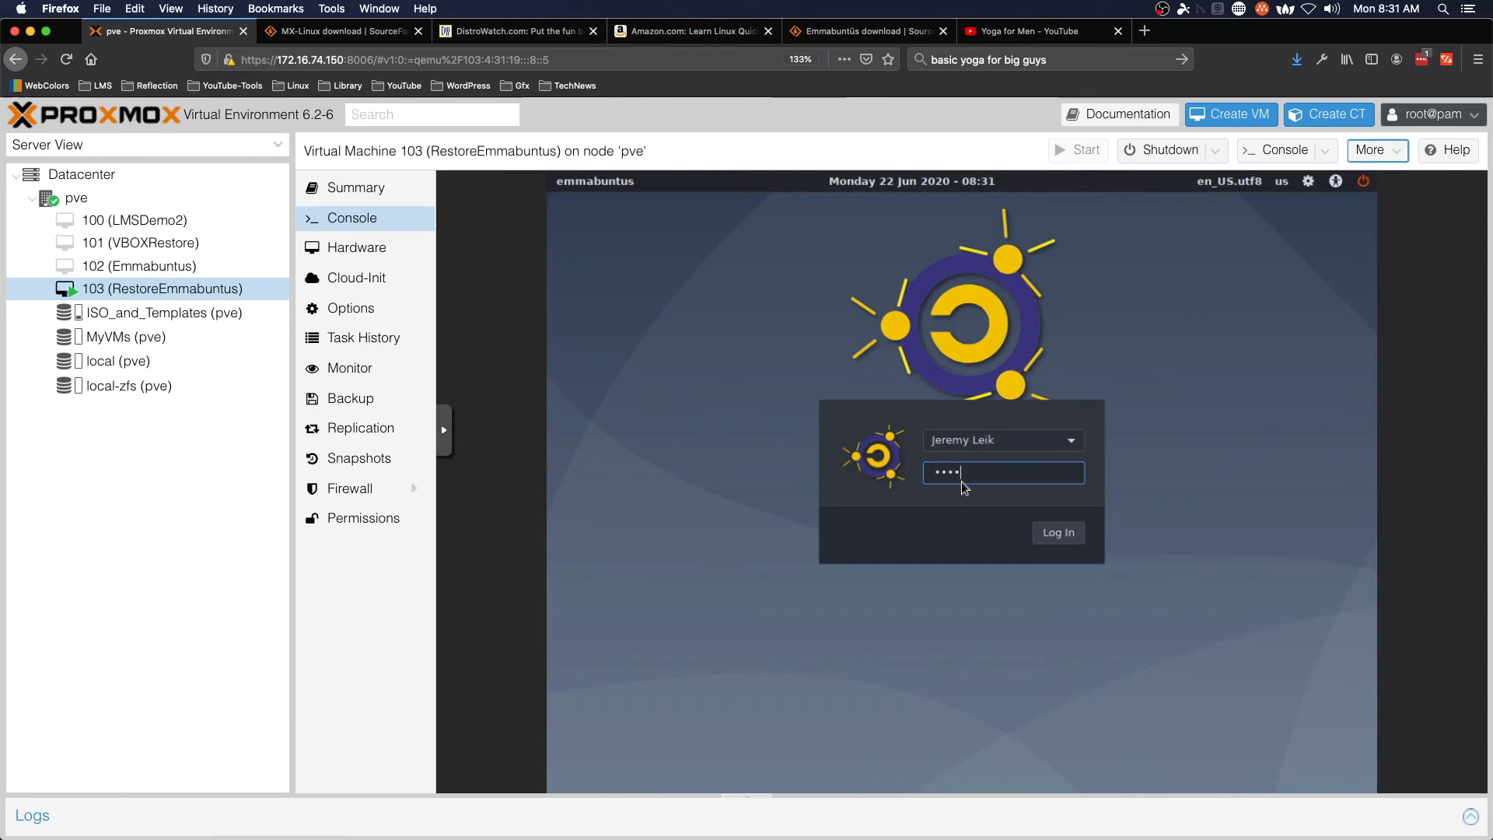
{"action": "key", "text": "Return"}
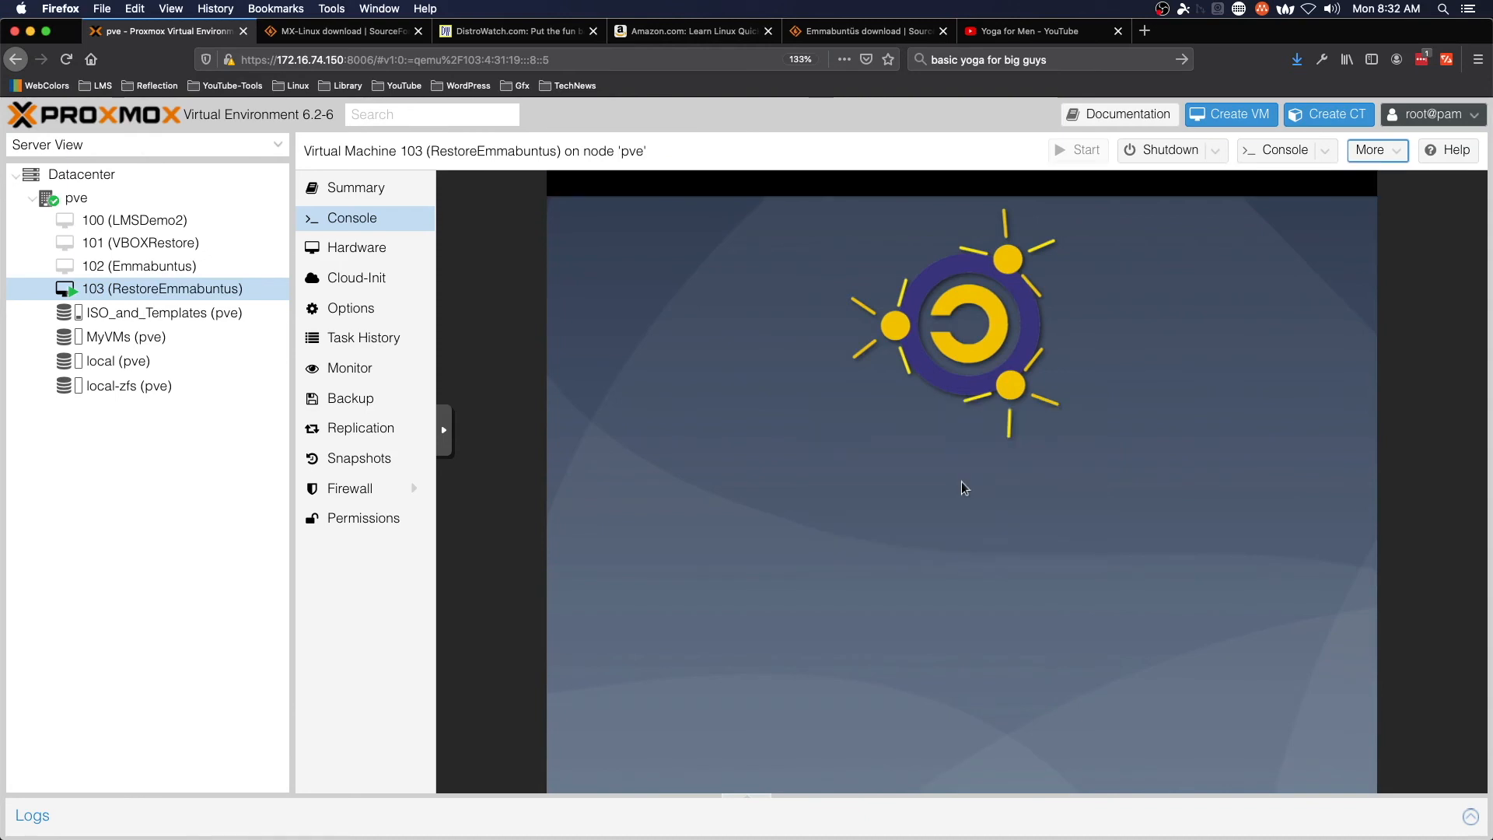